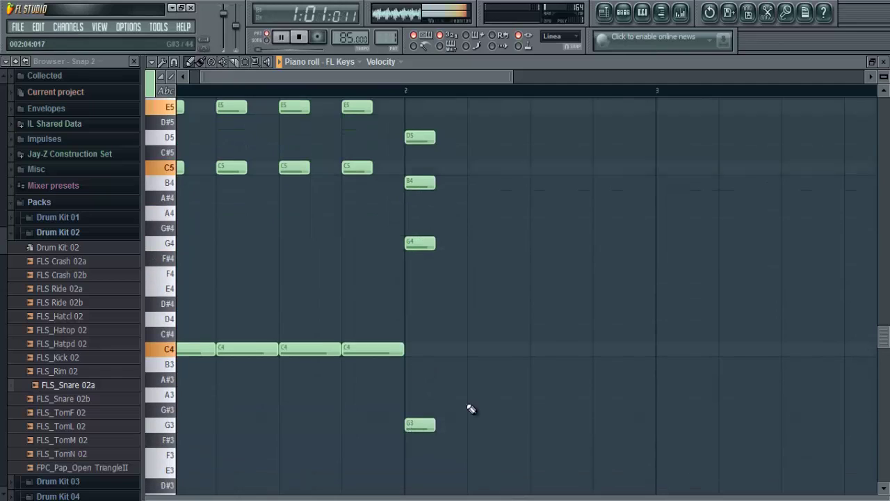
Fill bar 2 with four one-beat G3 bass notes and repeat the G4-B4-D5 chord on every beat
{"action": "left_click_drag", "start_coordinate": [434, 424], "coordinate": [462, 426]}
{"action": "key", "text": "space"}
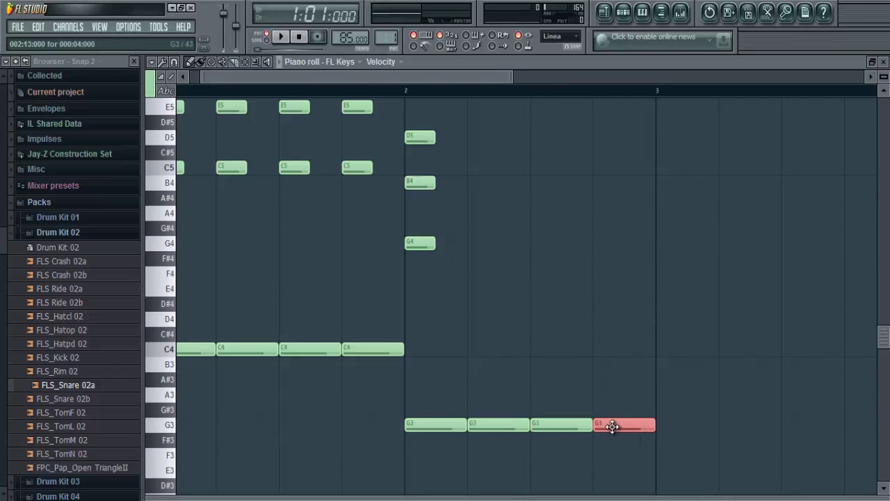
{"action": "left_click_drag", "start_coordinate": [431, 301], "coordinate": [431, 295]}
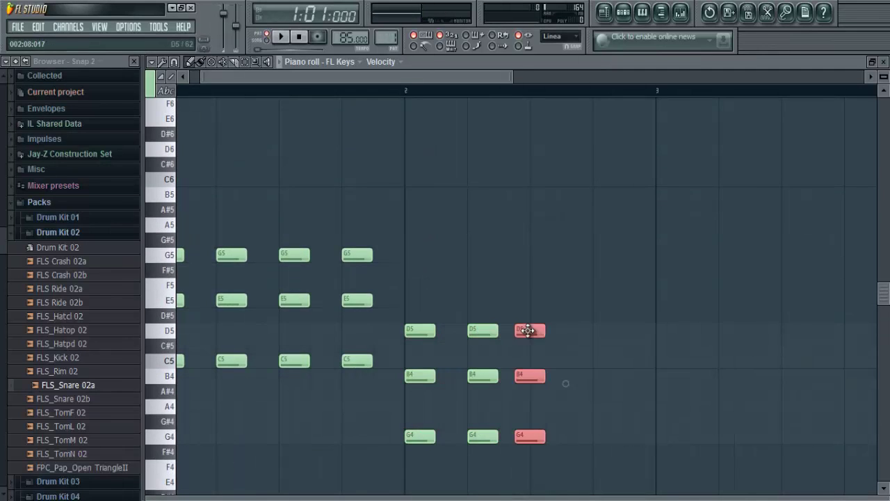
{"action": "left_click_drag", "start_coordinate": [598, 329], "coordinate": [615, 329]}
{"action": "key", "text": "space"}
Add four one-beat A3 bass notes across bar 3
{"action": "scroll", "coordinate": [573, 348], "scroll_direction": "down", "scroll_amount": 2}
{"action": "scroll", "coordinate": [564, 348], "scroll_direction": "down", "scroll_amount": 2}
{"action": "key", "text": "space"}
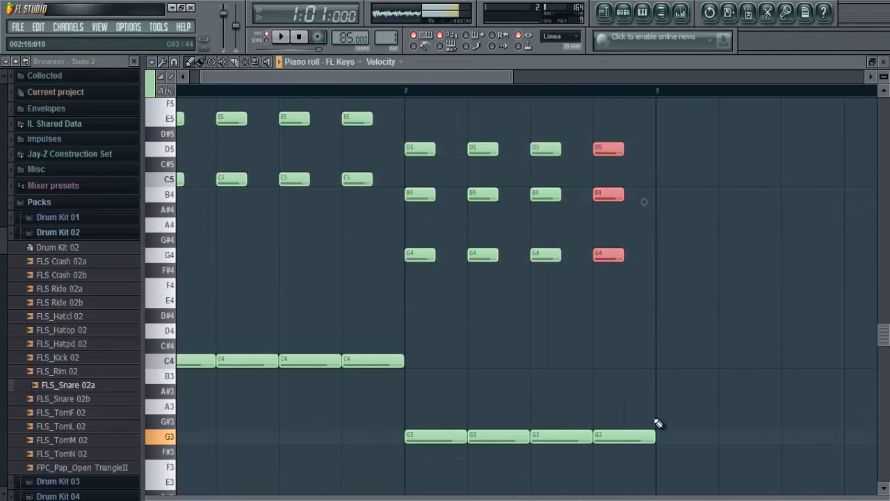
{"action": "scroll", "coordinate": [477, 364], "scroll_direction": "down", "scroll_amount": 3}
{"action": "key", "text": "space"}
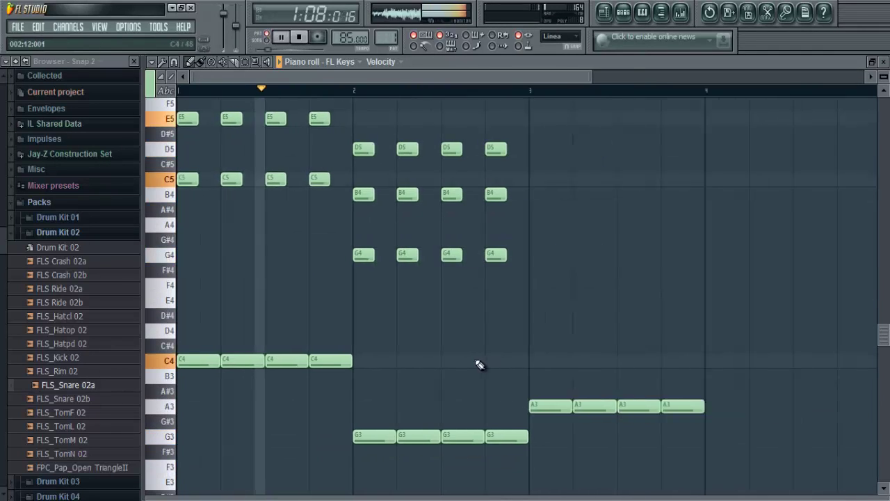
{"action": "key", "text": "space"}
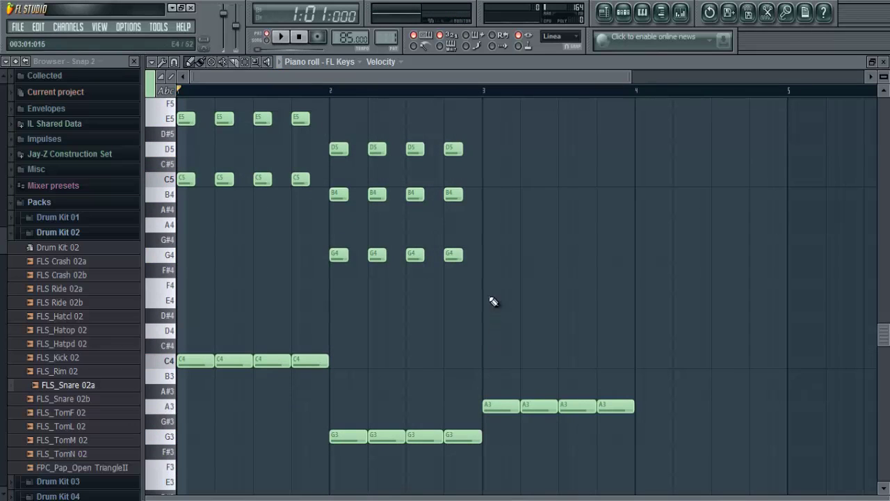
Place half-beat A4 and C5 notes on all four beats of bar 3
{"action": "left_click", "coordinate": [569, 224]}
{"action": "left_click", "coordinate": [606, 224]}
{"action": "key", "text": "space"}
{"action": "key", "text": "space"}
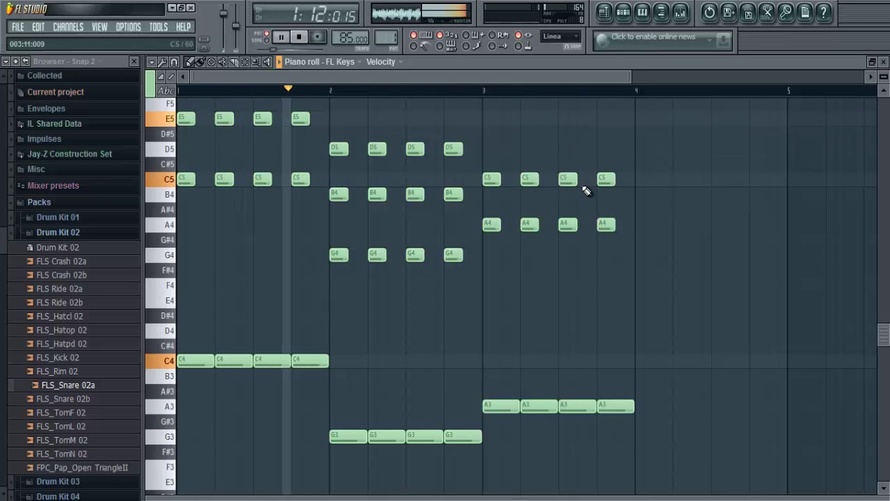
{"action": "key", "text": "space"}
Complete the bar 3 chords with a half-beat E5 note on each of the four beats
{"action": "scroll", "coordinate": [578, 262], "scroll_direction": "up", "scroll_amount": 3}
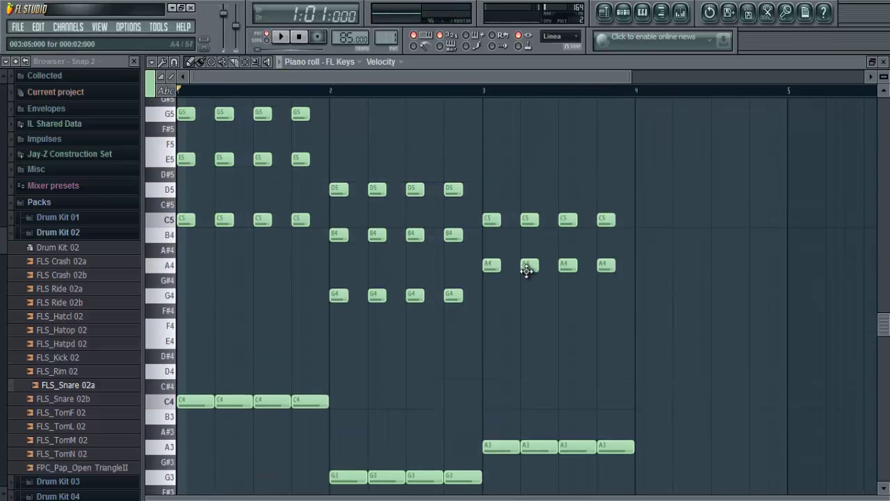
{"action": "left_click", "coordinate": [489, 222]}
{"action": "left_click", "coordinate": [522, 163]}
{"action": "left_click", "coordinate": [560, 164]}
{"action": "left_click", "coordinate": [599, 163]}
{"action": "key", "text": "space"}
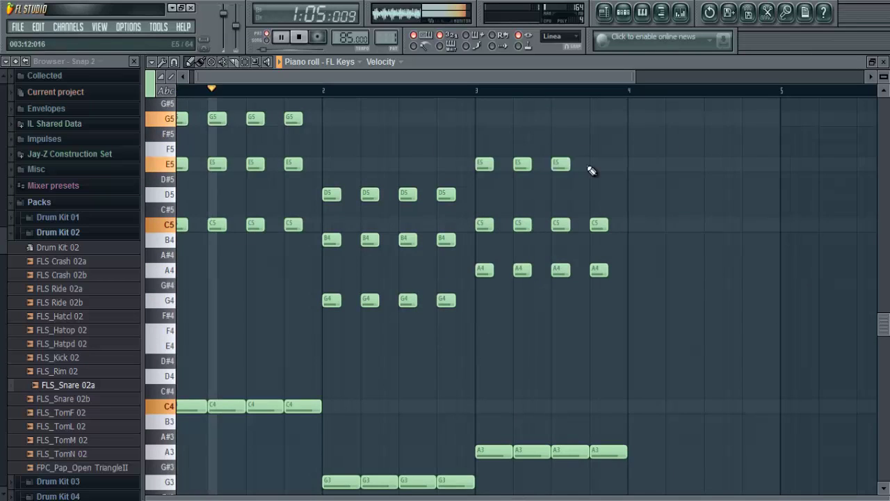
{"action": "scroll", "coordinate": [556, 209], "scroll_direction": "up", "scroll_amount": 1}
{"action": "key", "text": "space"}
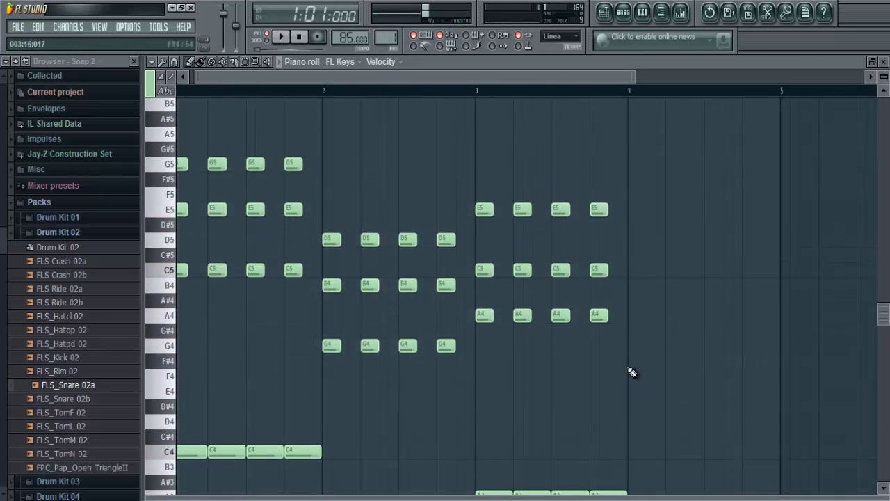
Add one-beat F3 bass notes from the start of bar 4
{"action": "scroll", "coordinate": [640, 417], "scroll_direction": "down", "scroll_amount": 2}
{"action": "key", "text": "space"}
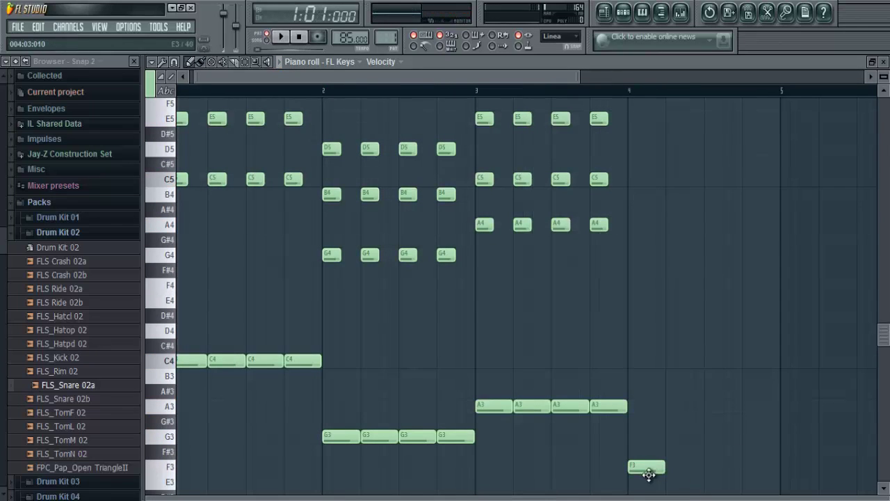
{"action": "right_click", "coordinate": [653, 476], "text": "ctrl"}
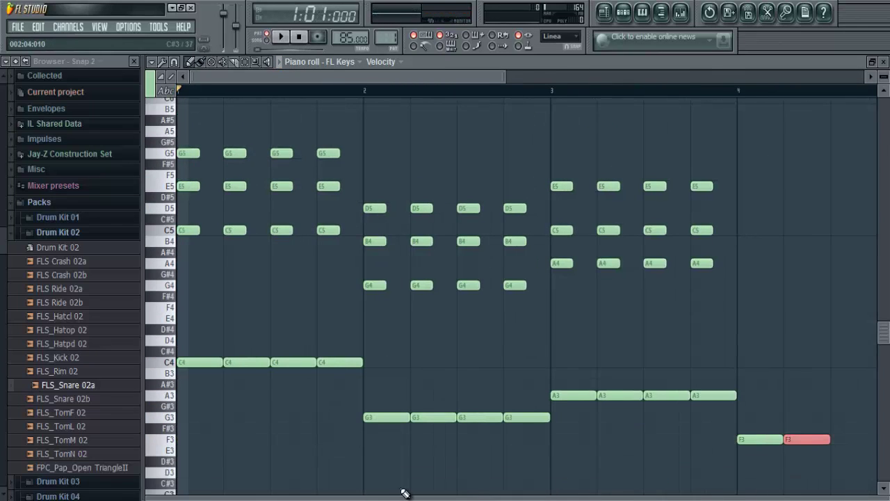
{"action": "right_click", "coordinate": [430, 477], "text": "ctrl"}
{"action": "right_click", "coordinate": [520, 468], "text": "ctrl"}
{"action": "right_click", "coordinate": [519, 396], "text": "ctrl"}
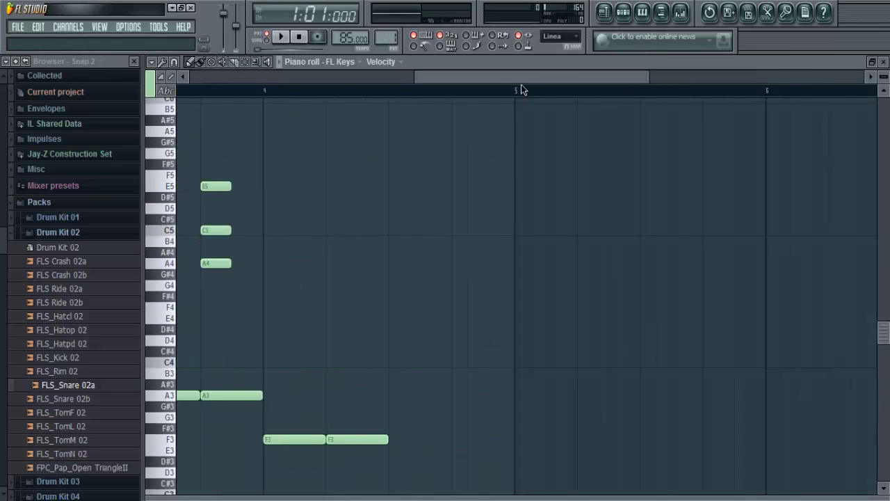
{"action": "left_click_drag", "start_coordinate": [520, 84], "coordinate": [462, 84]}
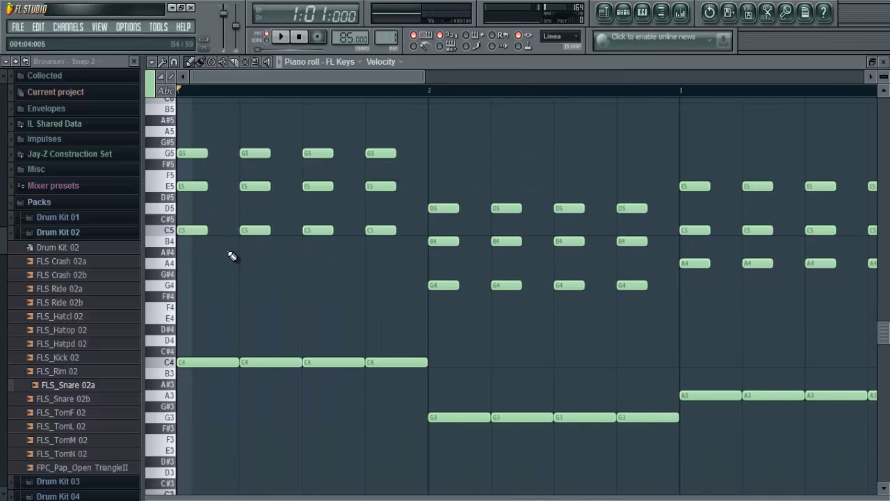
Play back the progression and fill bar 4 with a half-beat F4-A4-C5 chord on every beat
{"action": "key", "text": "space"}
{"action": "key", "text": "space"}
{"action": "key", "text": "space"}
{"action": "left_click_drag", "start_coordinate": [232, 365], "coordinate": [194, 363]}
{"action": "left_click_drag", "start_coordinate": [207, 363], "coordinate": [239, 363]}
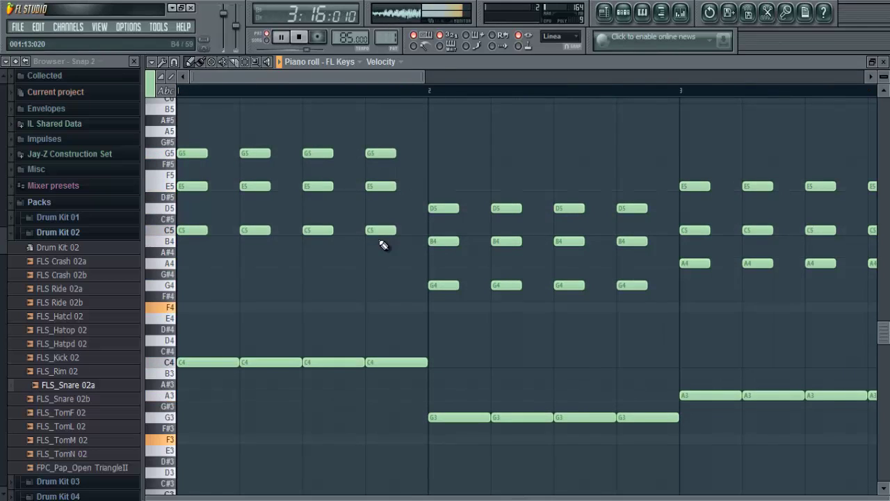
{"action": "key", "text": "space"}
{"action": "scroll", "coordinate": [382, 320], "scroll_direction": "right", "scroll_amount": 6}
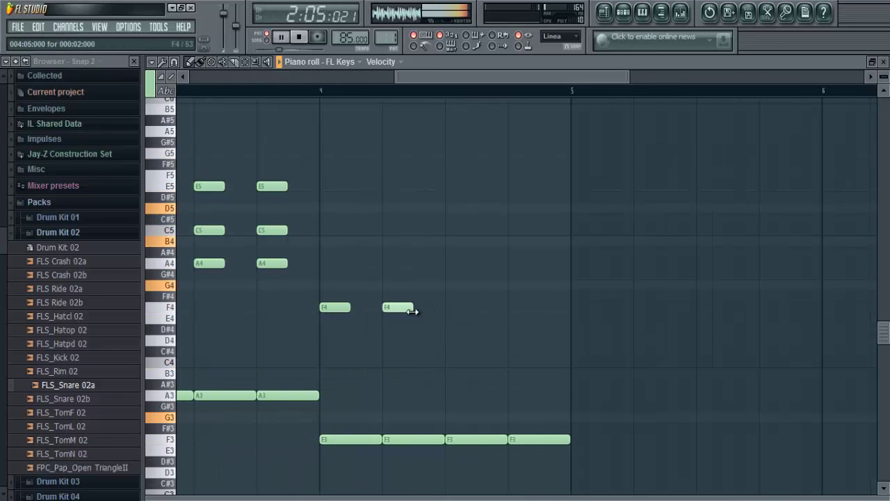
{"action": "key", "text": "space"}
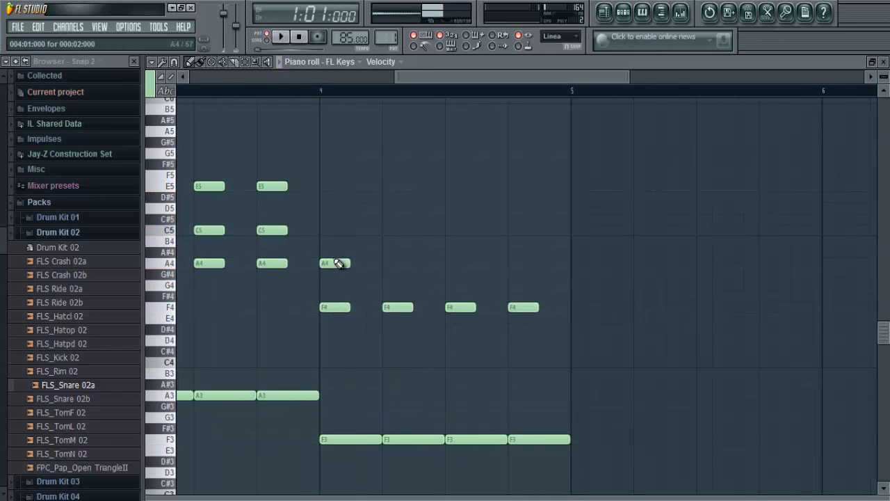
{"action": "key", "text": "space"}
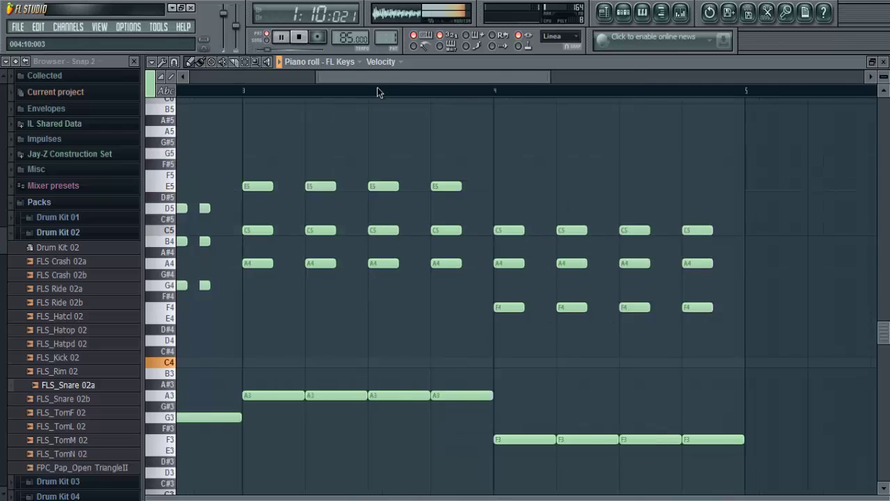
{"action": "key", "text": "space"}
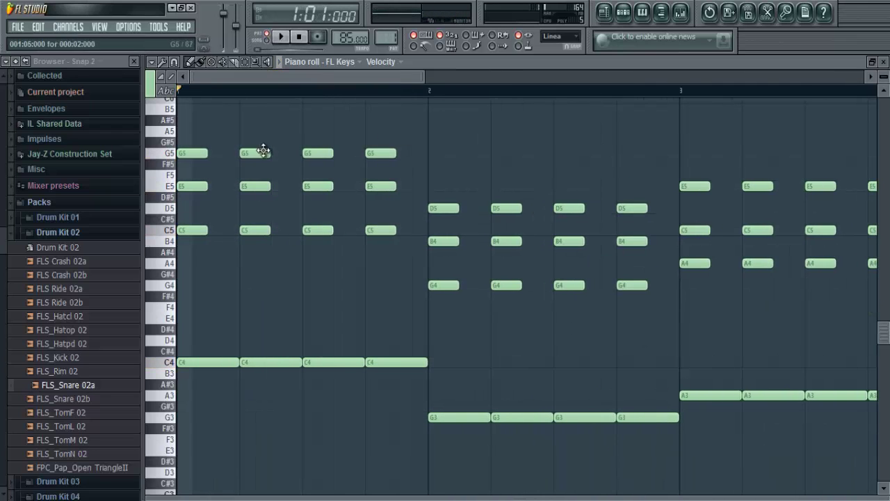
Add a half-beat A5 passing note at the end of bar 1 and an E5 at the end of bar 2
{"action": "left_click", "coordinate": [409, 131]}
{"action": "key", "text": "space"}
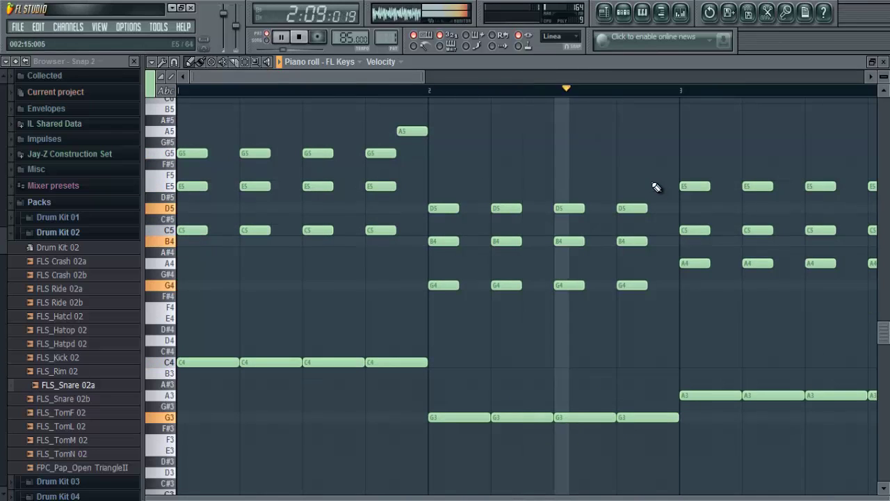
{"action": "left_click", "coordinate": [661, 187]}
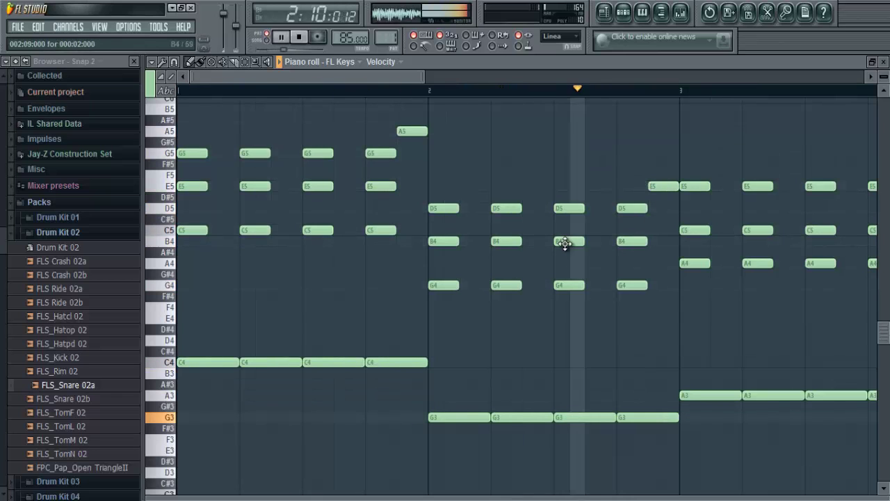
{"action": "key", "text": "space"}
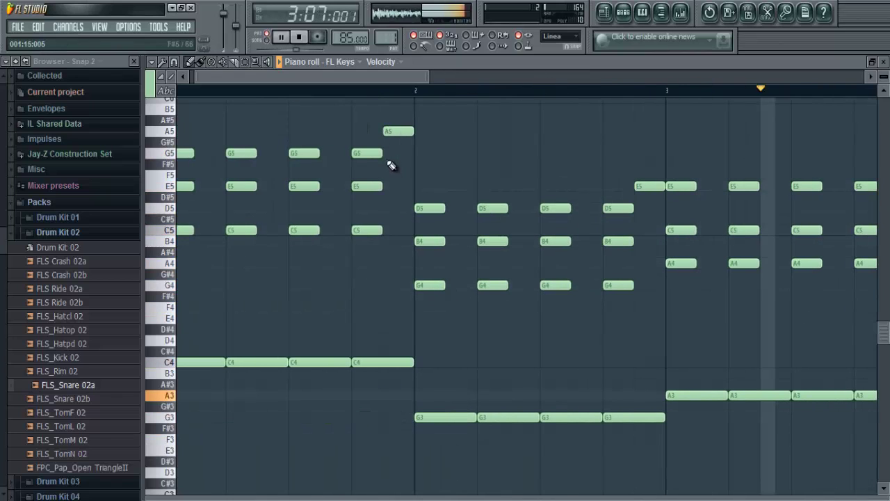
{"action": "left_click", "coordinate": [392, 176]}
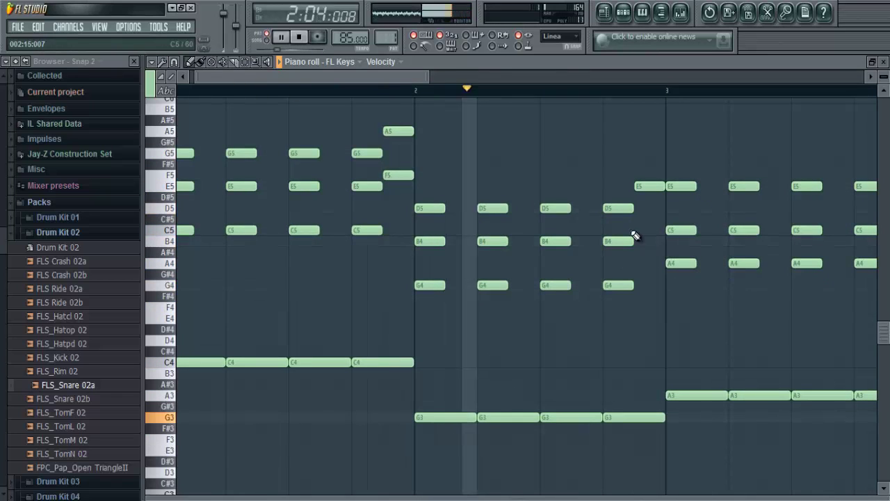
{"action": "right_click", "coordinate": [399, 176]}
Build a 32-step drum beat in Pattern 2 with kicks every eight steps and FLS_Snare 02a replacing Clap on steps 5, 13, 21 and 29
{"action": "key", "text": "F7"}
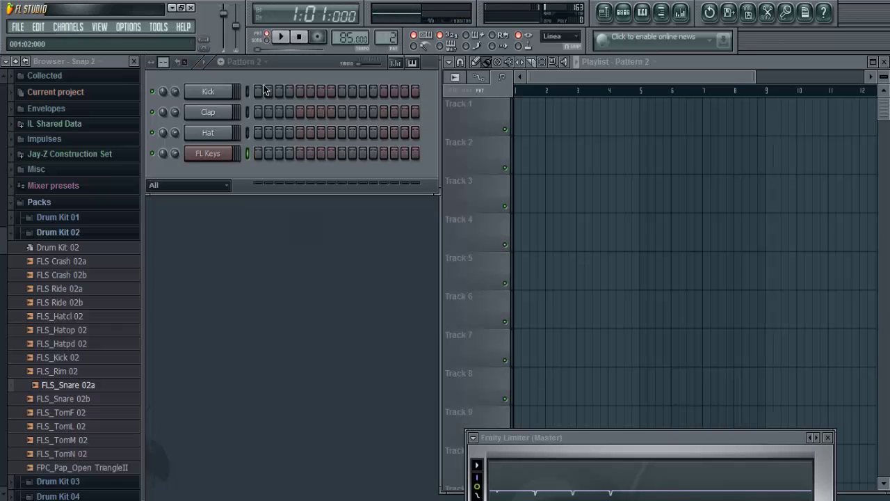
{"action": "left_click_drag", "start_coordinate": [168, 64], "coordinate": [155, 496]}
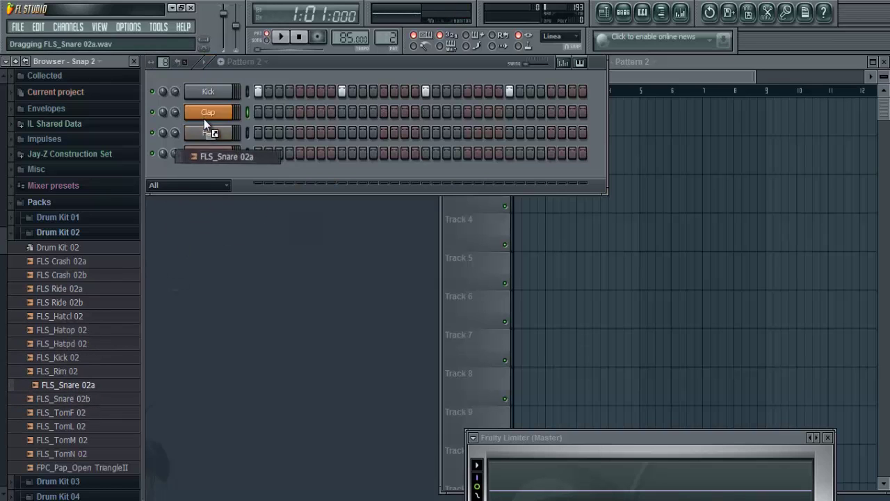
{"action": "key", "text": "space"}
Arrange the playlist with Pattern 2 twice on Track 1 and Pattern 1 on Track 2, covering bars 1 to 4
{"action": "key", "text": "F5"}
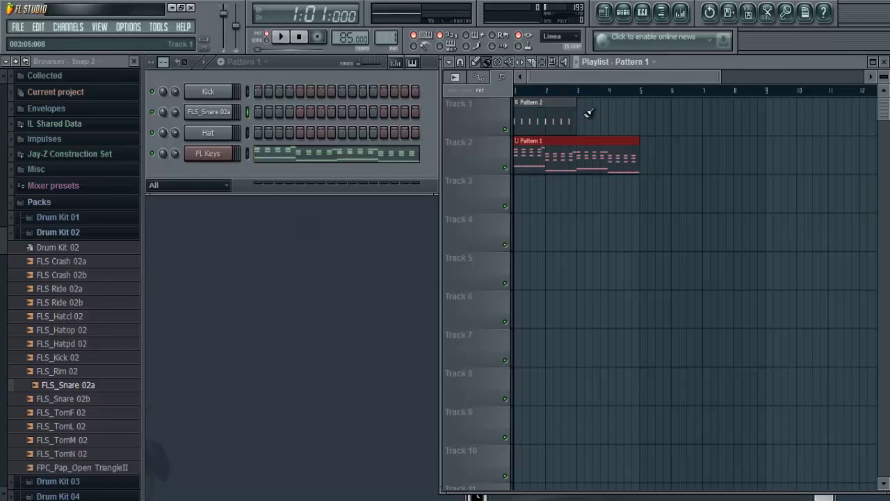
{"action": "left_click", "coordinate": [587, 113]}
Add extra kick hits to Pattern 2 on steps 11, 16 and 24
{"action": "left_click", "coordinate": [342, 170]}
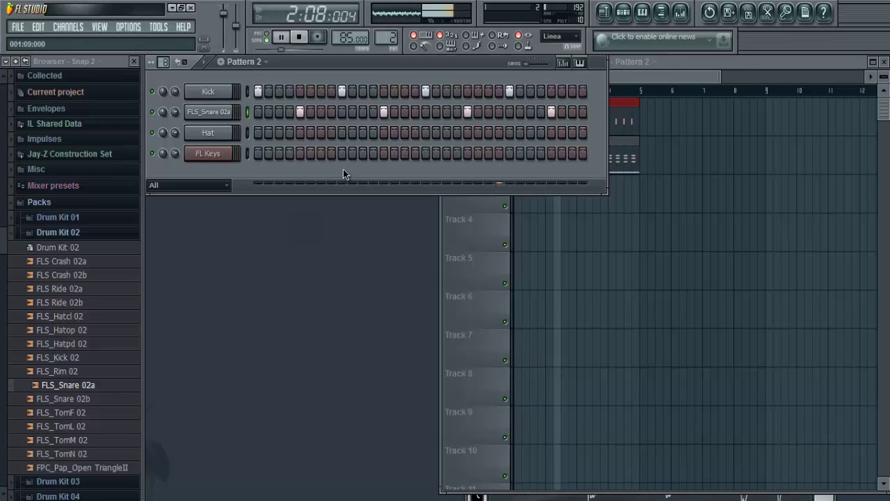
{"action": "left_click", "coordinate": [363, 94]}
{"action": "left_click", "coordinate": [499, 91]}
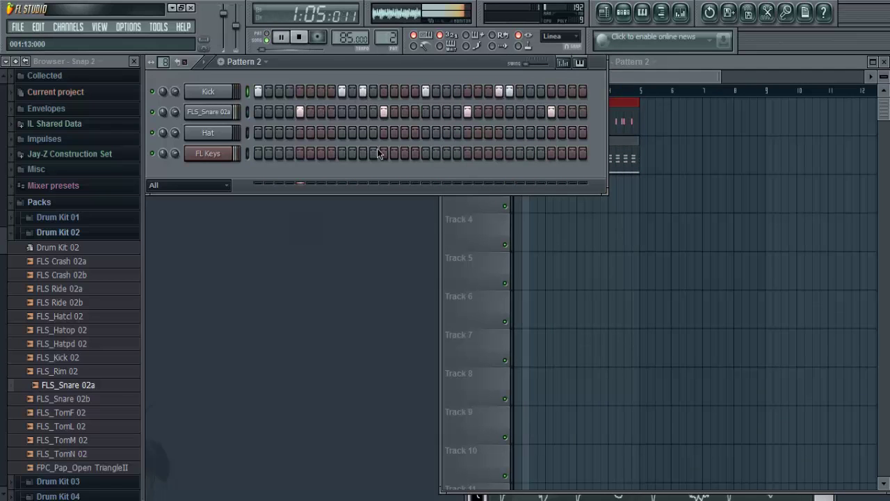
{"action": "left_click", "coordinate": [415, 92]}
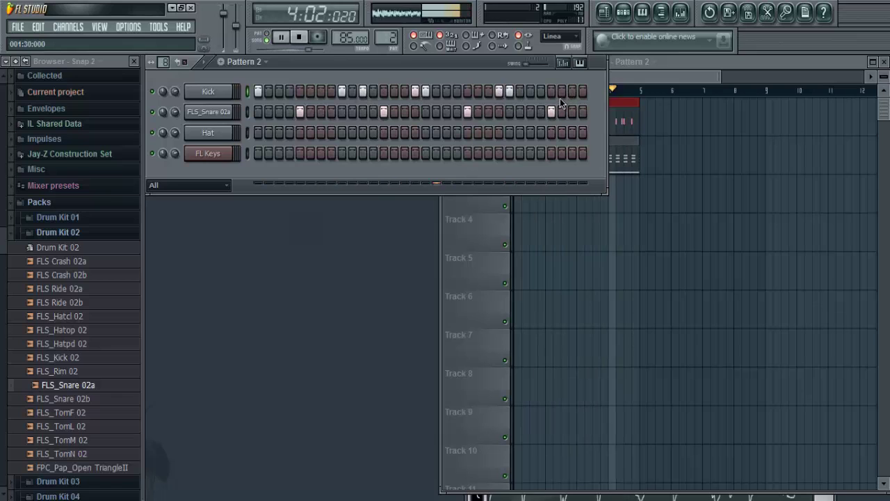
Fill the Hat channel every two steps in Pattern 2 and close the playlist
{"action": "right_click", "coordinate": [208, 133]}
{"action": "left_click", "coordinate": [267, 229]}
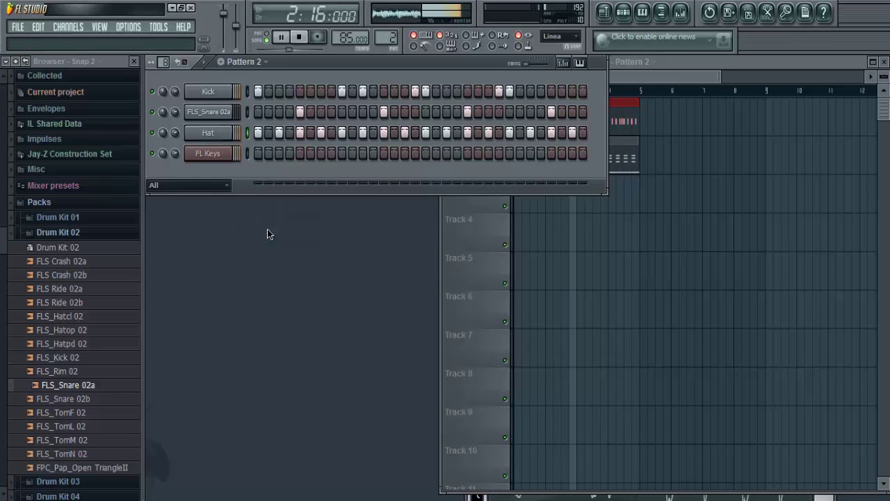
{"action": "left_click", "coordinate": [703, 64]}
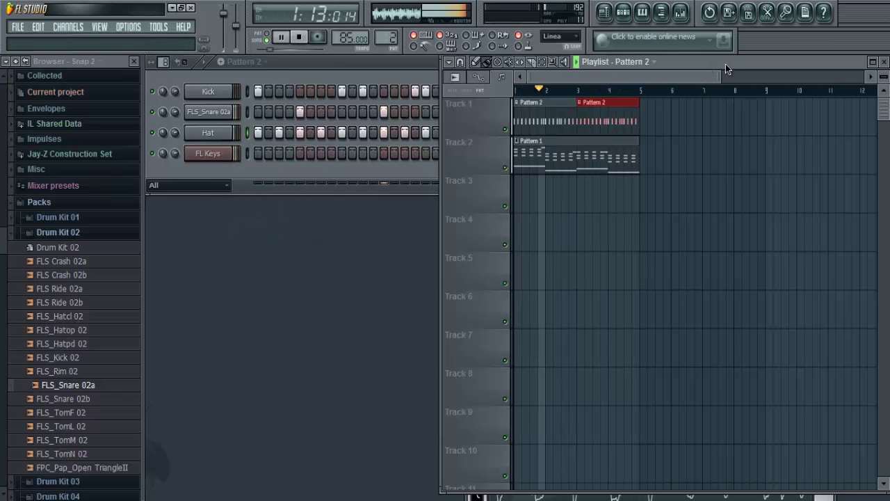
{"action": "left_click", "coordinate": [883, 63]}
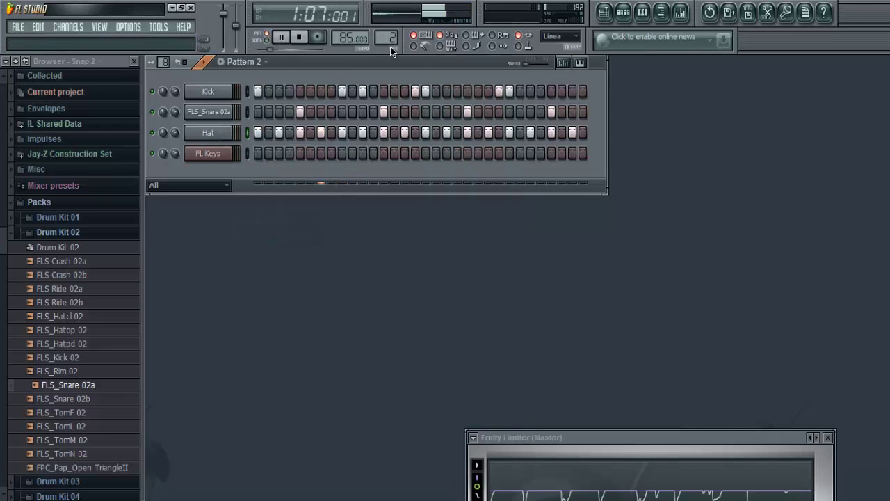
Stop playback, switch to Pattern 3 and insert a Fruity Dance channel above Hat
{"action": "scroll", "coordinate": [390, 43], "scroll_direction": "up", "scroll_amount": 1}
{"action": "key", "text": "space"}
{"action": "right_click", "coordinate": [217, 134]}
{"action": "mouse_move", "coordinate": [291, 273]}
{"action": "left_click", "coordinate": [370, 315]}
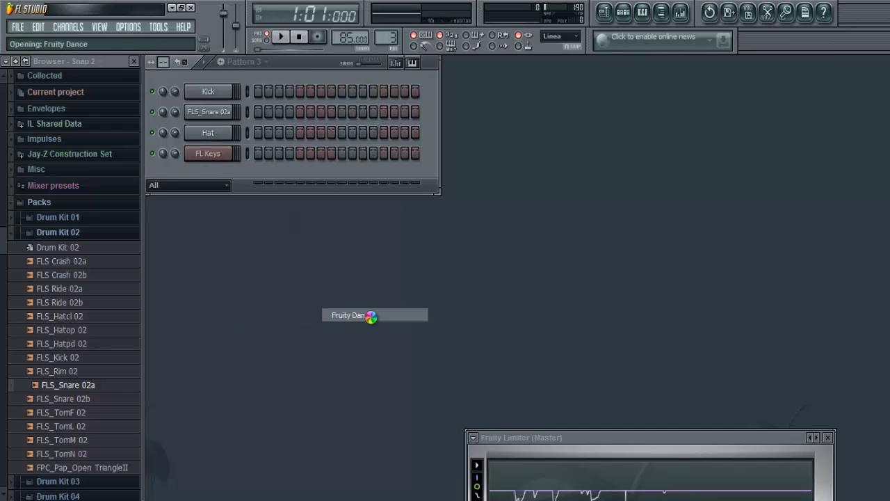
{"action": "left_click", "coordinate": [876, 101]}
Replace the Fruity Dance channel with Slicex and open its piano roll
{"action": "right_click", "coordinate": [221, 135]}
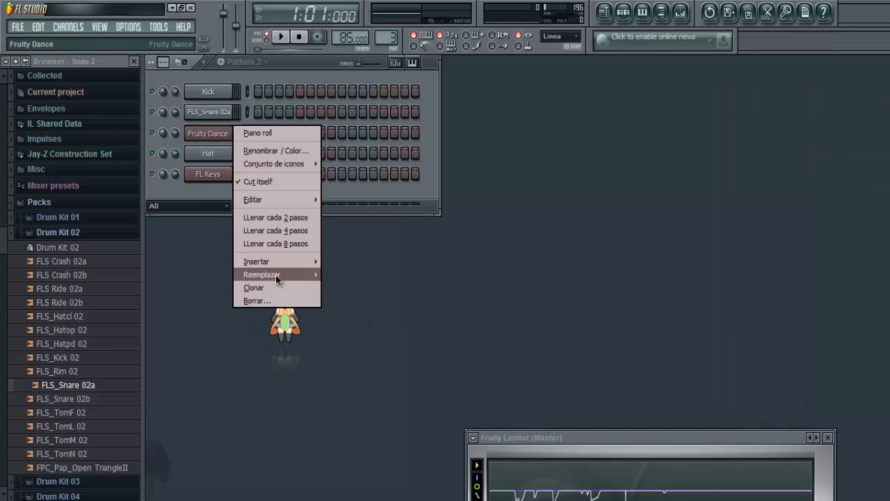
{"action": "mouse_move", "coordinate": [276, 275]}
{"action": "left_click", "coordinate": [448, 70]}
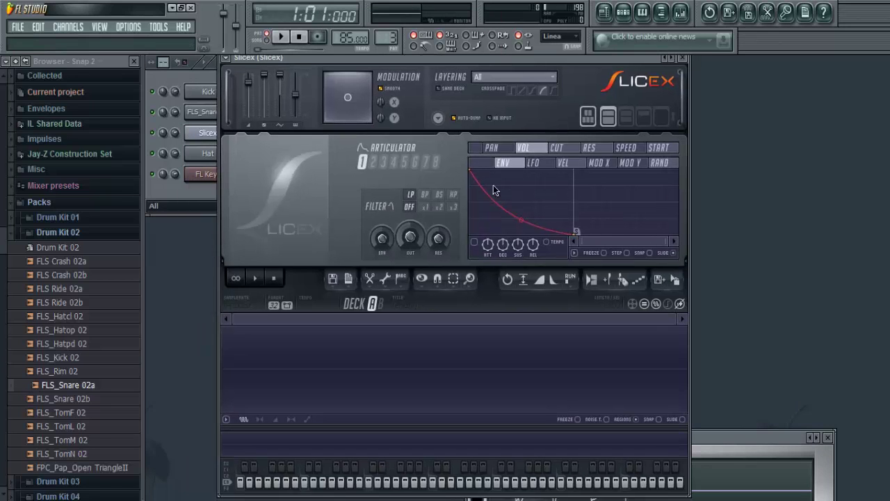
{"action": "right_click", "coordinate": [207, 133]}
{"action": "left_click", "coordinate": [254, 136]}
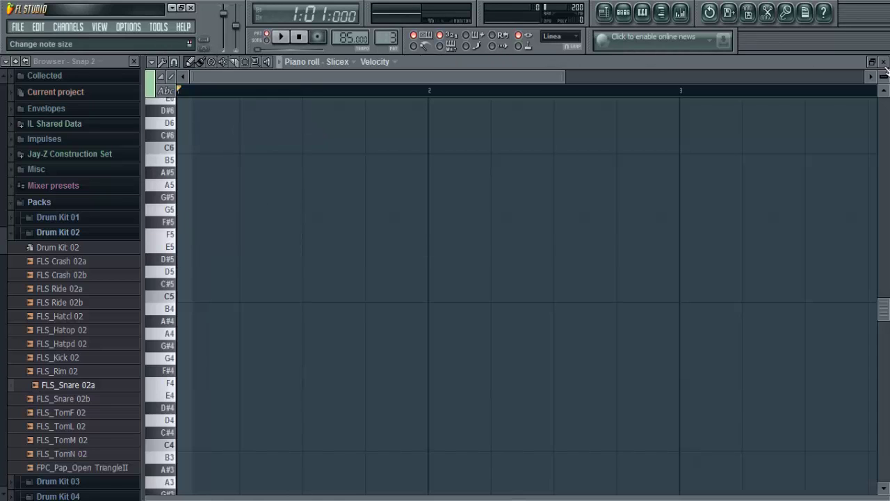
Replace the Slicex channel with Sytrus and open its piano roll
{"action": "key", "text": "Escape"}
{"action": "right_click", "coordinate": [212, 133]}
{"action": "mouse_move", "coordinate": [276, 274]}
{"action": "left_click", "coordinate": [448, 96]}
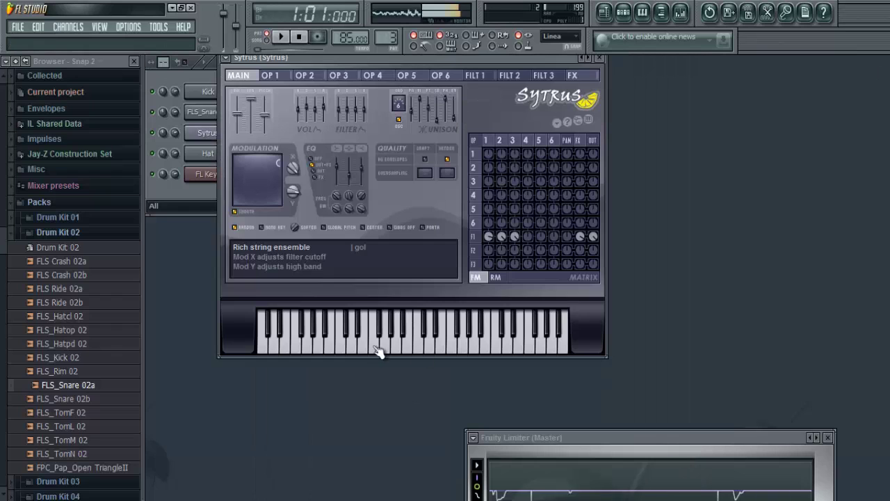
{"action": "left_click", "coordinate": [600, 57]}
{"action": "right_click", "coordinate": [209, 133]}
{"action": "left_click", "coordinate": [254, 133]}
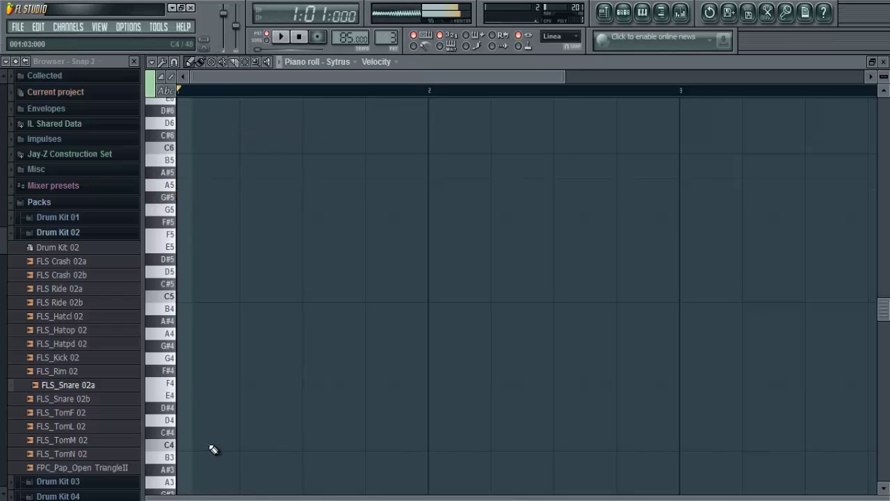
Place short notes on successive beats of the Sytrus part: C5 in bar 1, G4 in bar 2 and A4 in bar 3
{"action": "left_click", "coordinate": [306, 297]}
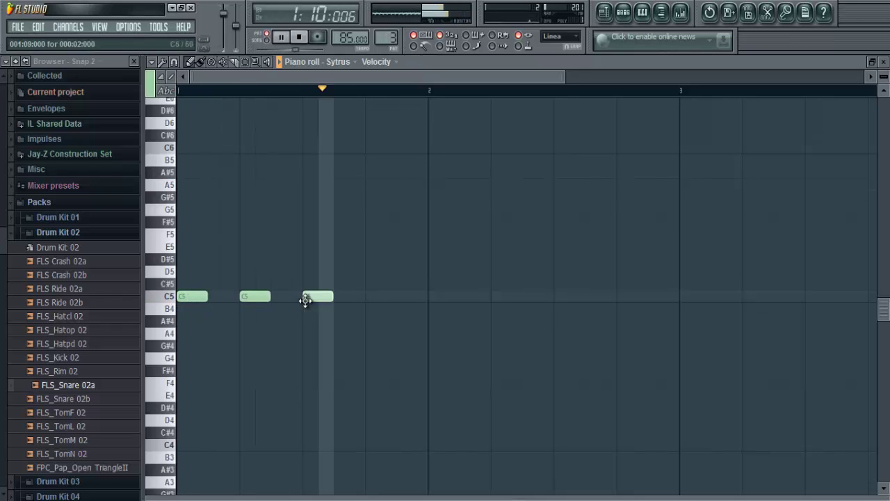
{"action": "left_click", "coordinate": [369, 297]}
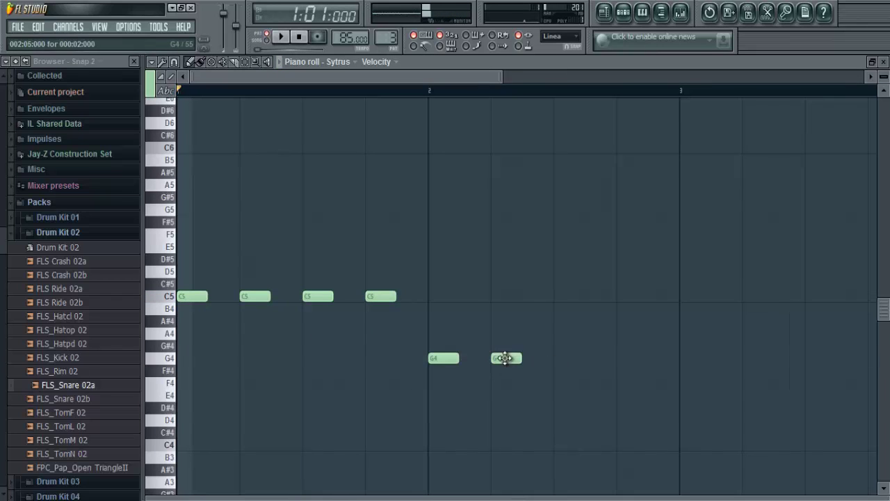
{"action": "left_click", "coordinate": [756, 334]}
{"action": "left_click", "coordinate": [806, 334]}
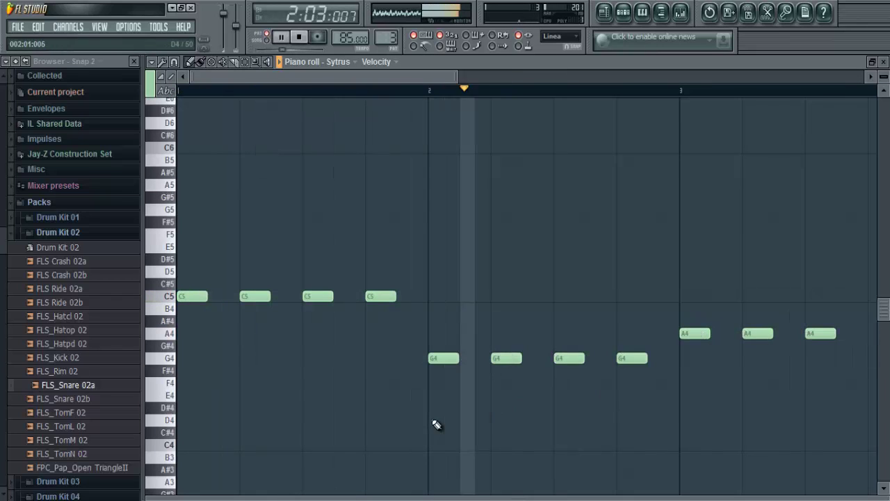
Stretch the first C5, G4 and A4 notes to a full bar each and delete the repeated notes
{"action": "left_click_drag", "start_coordinate": [207, 298], "coordinate": [426, 299]}
{"action": "key", "text": "space"}
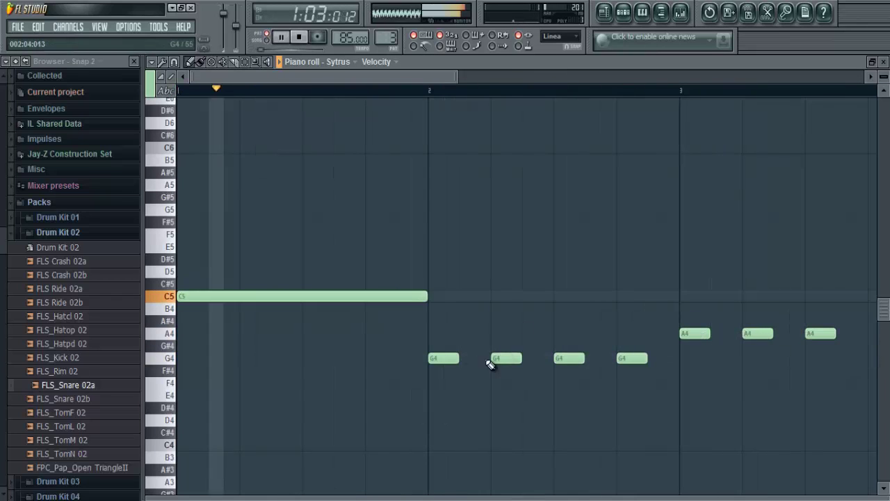
{"action": "right_click", "coordinate": [506, 358]}
{"action": "right_click", "coordinate": [569, 358]}
{"action": "right_click", "coordinate": [631, 359]}
{"action": "right_click", "coordinate": [758, 334]}
{"action": "left_click_drag", "start_coordinate": [457, 358], "coordinate": [675, 368]}
{"action": "left_click_drag", "start_coordinate": [704, 322], "coordinate": [706, 335]}
{"action": "key", "text": "space"}
Move all the Sytrus notes up one octave and add a lower sustained note for bar 4
{"action": "mouse_move", "coordinate": [201, 346]}
{"action": "left_mouse_down"}
{"action": "mouse_move", "coordinate": [878, 352]}
{"action": "mouse_move", "coordinate": [877, 104]}
{"action": "left_mouse_up"}
{"action": "mouse_move", "coordinate": [733, 460]}
{"action": "left_mouse_down"}
{"action": "mouse_move", "coordinate": [642, 431]}
{"action": "mouse_move", "coordinate": [209, 370]}
{"action": "mouse_move", "coordinate": [194, 223]}
{"action": "left_mouse_up"}
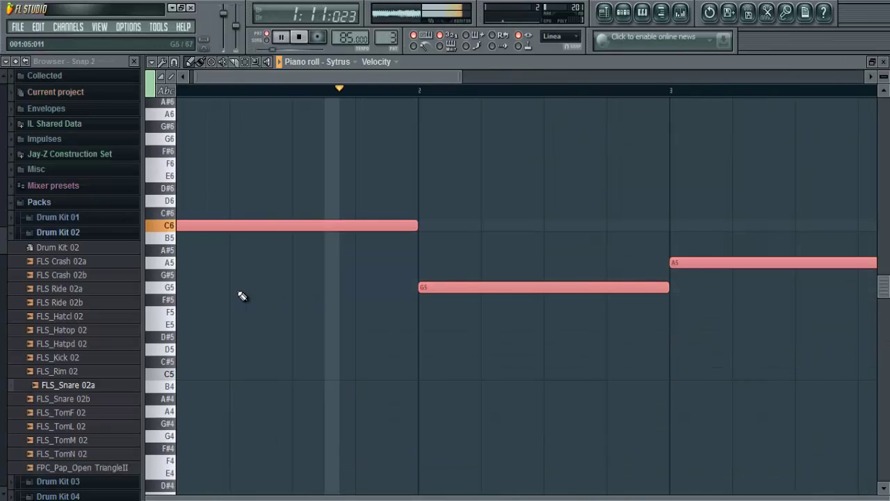
{"action": "left_click", "coordinate": [751, 327]}
{"action": "left_click_drag", "start_coordinate": [751, 328], "coordinate": [863, 327]}
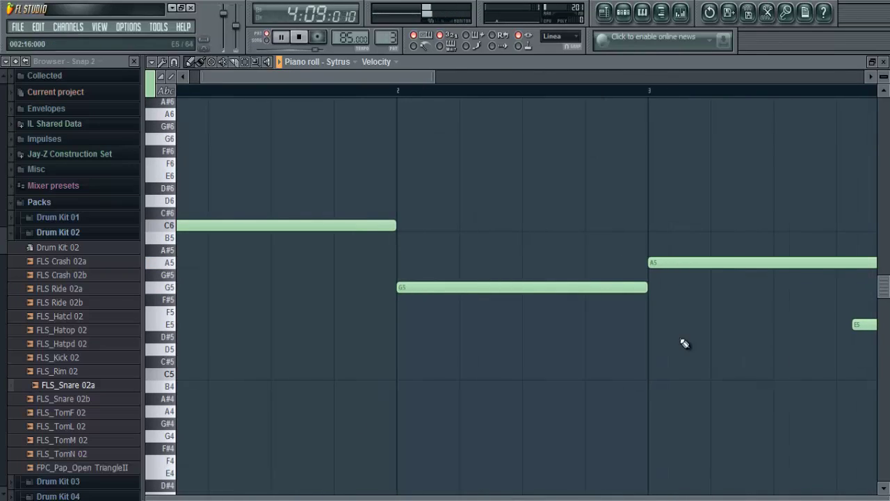
{"action": "left_click_drag", "start_coordinate": [320, 76], "coordinate": [461, 77]}
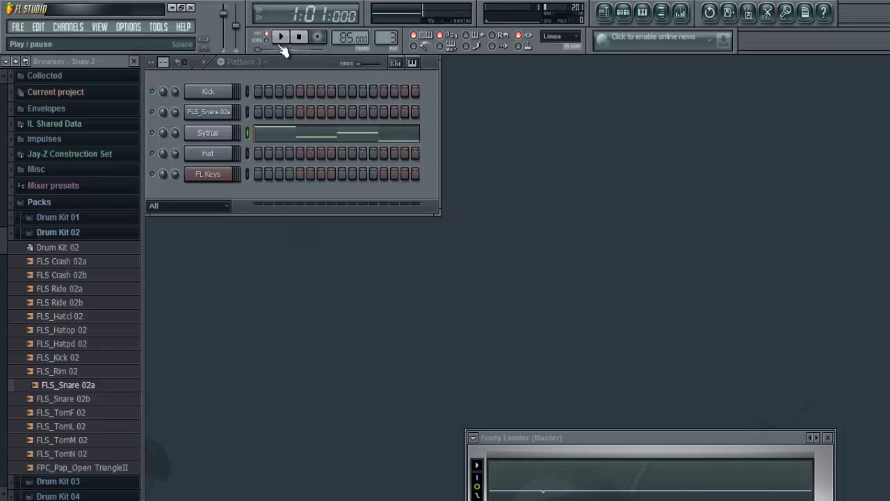
Open the playlist, play the arrangement in song mode, and stop playback with the Sytrus piano roll open
{"action": "left_click", "coordinate": [604, 13]}
{"action": "left_click", "coordinate": [283, 37]}
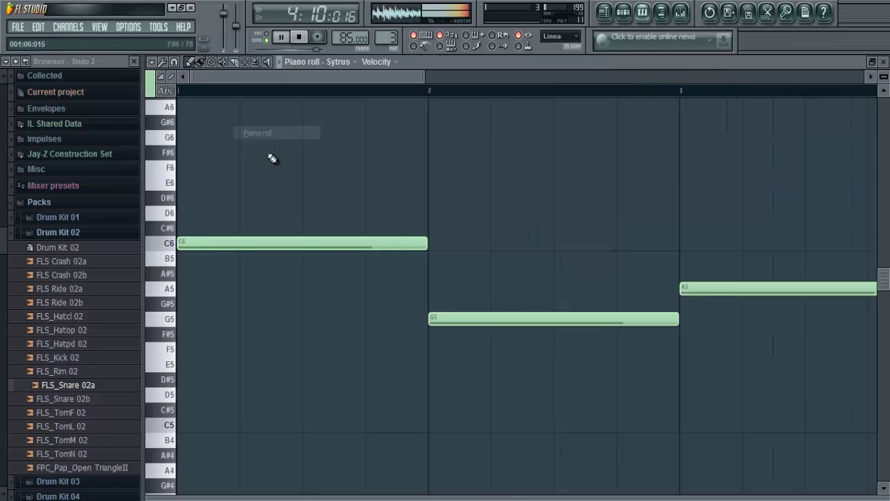
{"action": "key", "text": "space"}
Nudge the Sytrus G5, A5 and F5 notes slightly ahead of their bar lines, play the result and close the piano roll
{"action": "left_click", "coordinate": [473, 305]}
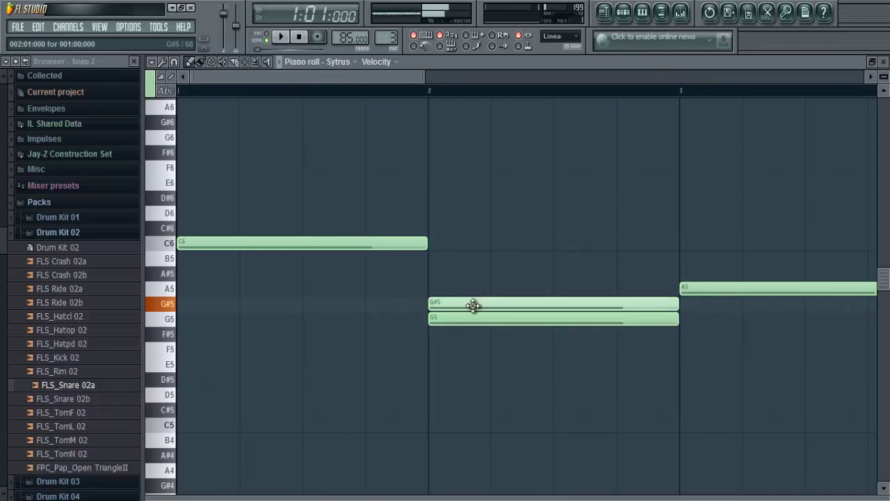
{"action": "left_click_drag", "start_coordinate": [682, 287], "coordinate": [448, 293]}
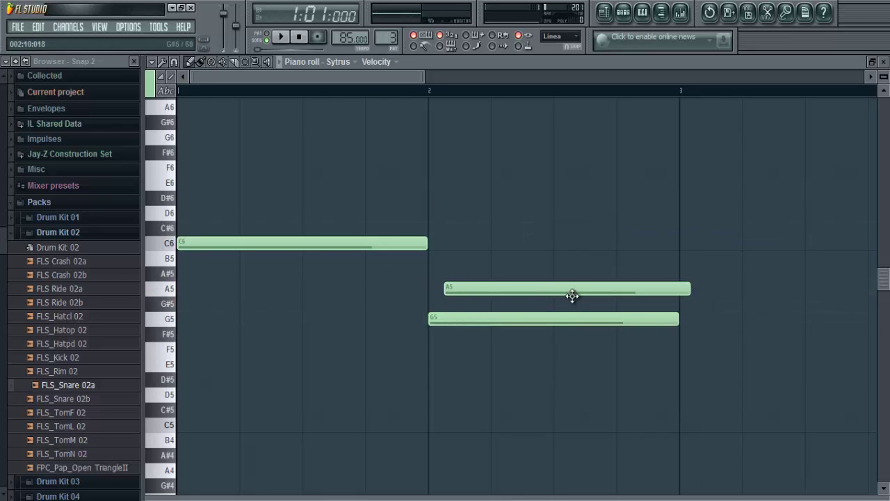
{"action": "left_click_drag", "start_coordinate": [572, 296], "coordinate": [764, 292]}
{"action": "left_click_drag", "start_coordinate": [390, 76], "coordinate": [580, 77]}
{"action": "left_click_drag", "start_coordinate": [377, 353], "coordinate": [369, 352]}
{"action": "left_click_drag", "start_coordinate": [390, 78], "coordinate": [234, 78]}
{"action": "left_click_drag", "start_coordinate": [345, 320], "coordinate": [339, 320]}
{"action": "left_click", "coordinate": [282, 37]}
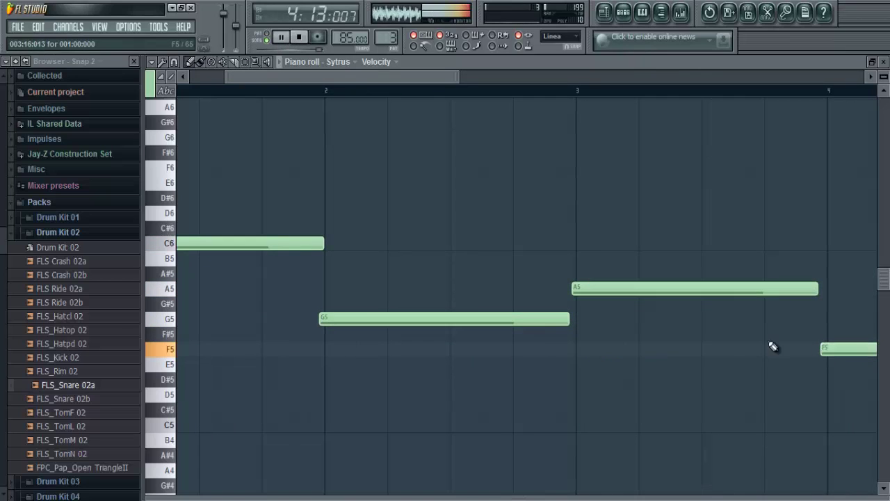
{"action": "left_click", "coordinate": [884, 62]}
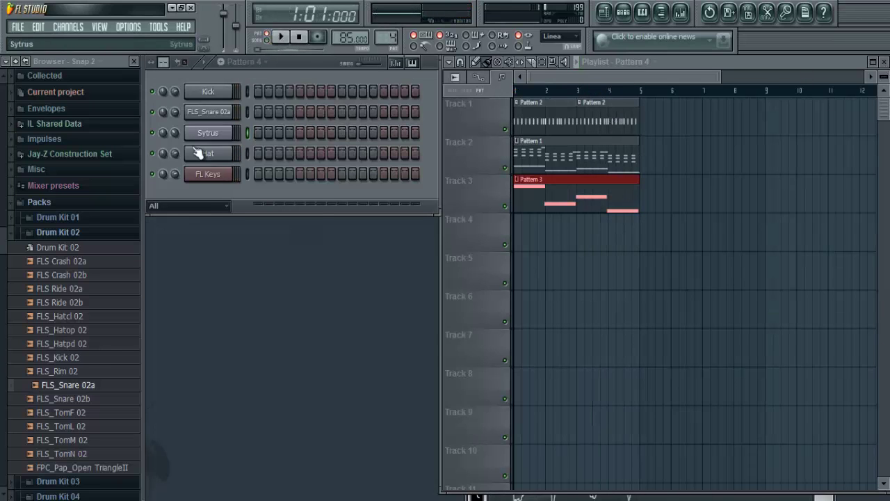
Insert a BooBass channel above FL Keys and open its piano roll in Pattern 4
{"action": "right_click", "coordinate": [233, 169]}
{"action": "mouse_move", "coordinate": [276, 303]}
{"action": "left_click", "coordinate": [348, 132]}
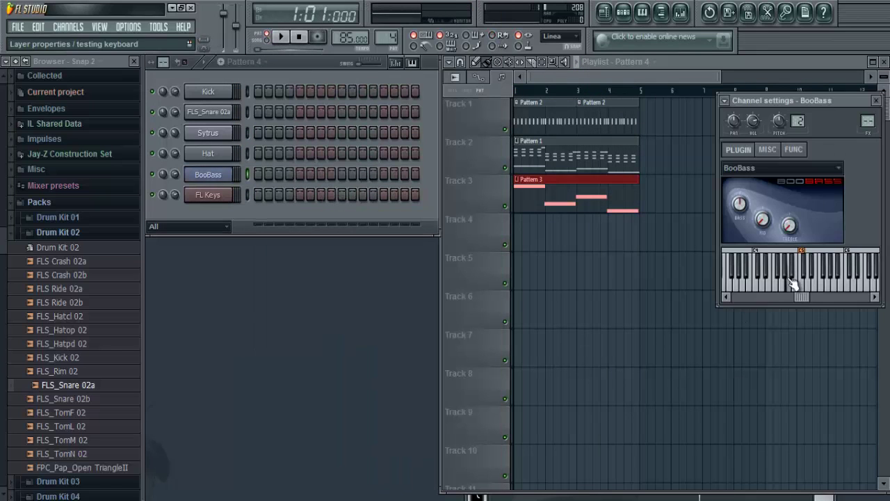
{"action": "left_click", "coordinate": [877, 102]}
{"action": "right_click", "coordinate": [226, 174]}
{"action": "left_click", "coordinate": [267, 176]}
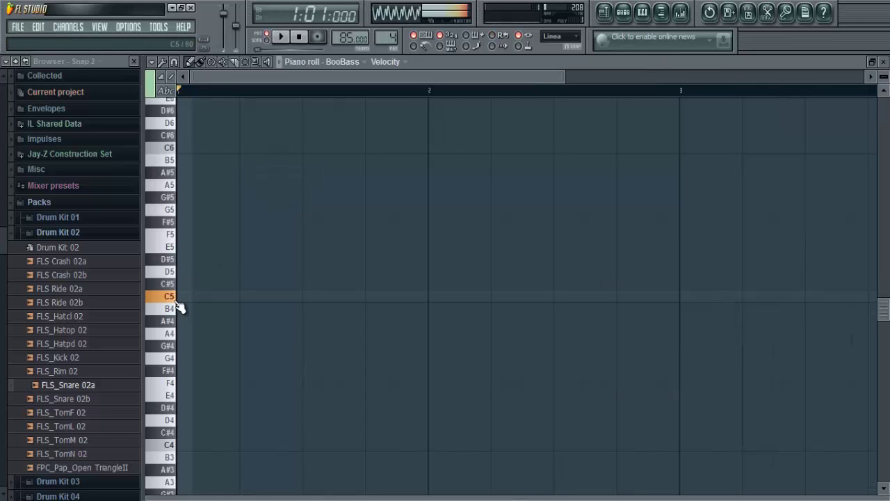
Place four one-beat C5 notes in bar 1 and four one-beat G4 notes in bar 2 of the BooBass part
{"action": "left_click", "coordinate": [309, 296]}
{"action": "left_click", "coordinate": [376, 297]}
{"action": "left_click", "coordinate": [456, 334]}
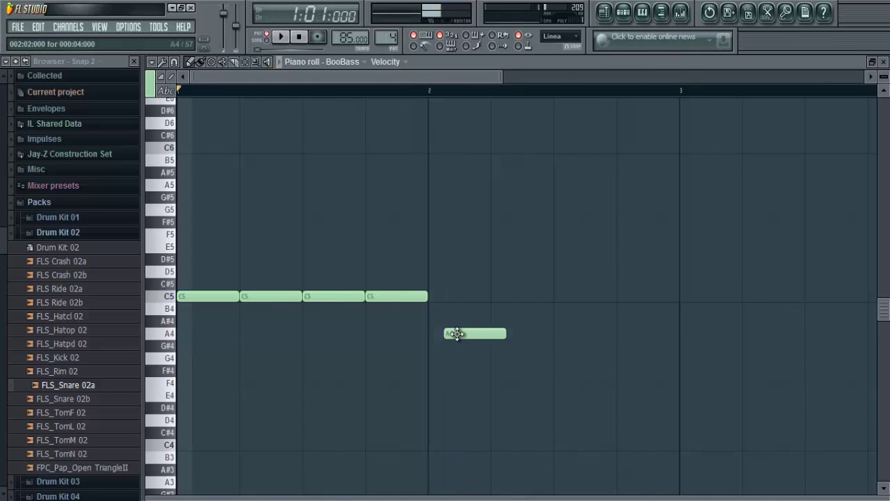
{"action": "left_click", "coordinate": [560, 358]}
{"action": "key", "text": "space"}
{"action": "left_click", "coordinate": [654, 358]}
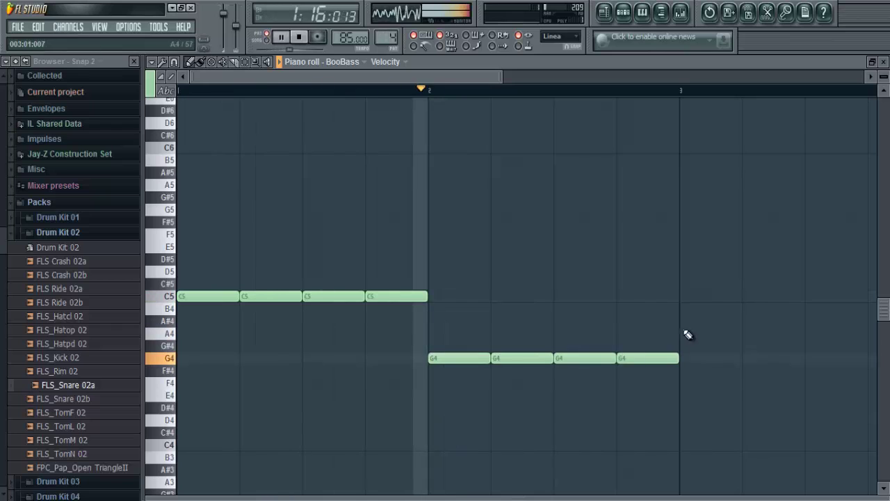
Place four one-beat A4 notes in bar 3 and four one-beat F4 notes in bar 4 of the BooBass part
{"action": "left_click", "coordinate": [695, 334]}
{"action": "left_click", "coordinate": [765, 334]}
{"action": "left_click", "coordinate": [821, 333]}
{"action": "scroll", "coordinate": [685, 356], "scroll_direction": "right", "scroll_amount": 3}
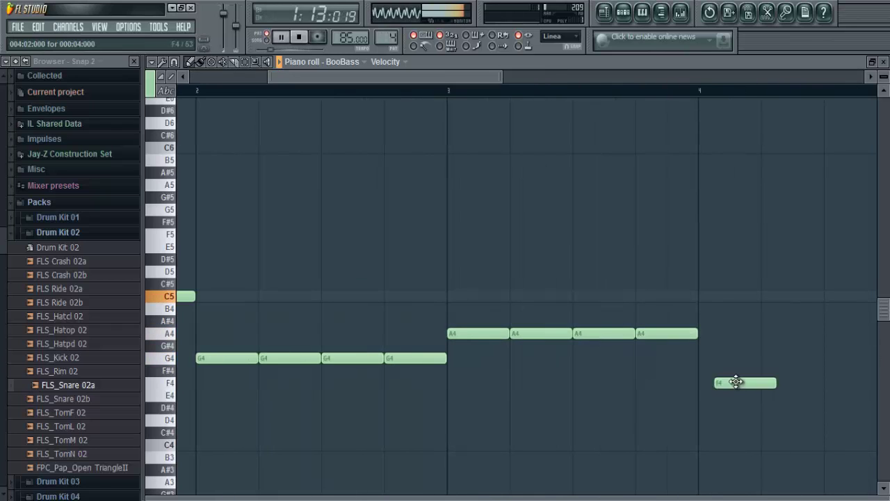
{"action": "left_click_drag", "start_coordinate": [736, 382], "coordinate": [720, 382]}
{"action": "left_click", "coordinate": [782, 382]}
{"action": "left_click_drag", "start_coordinate": [425, 78], "coordinate": [536, 77]}
{"action": "left_click", "coordinate": [528, 385]}
{"action": "left_click", "coordinate": [584, 384]}
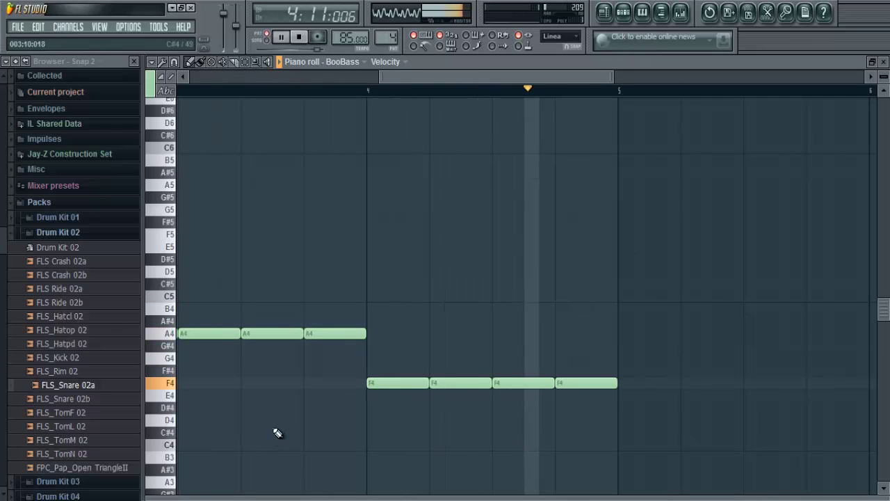
Place Pattern 4 on playlist Track 4 at bar 1 and play the song
{"action": "left_click", "coordinate": [276, 38]}
{"action": "left_click", "coordinate": [605, 13]}
{"action": "left_click", "coordinate": [526, 228]}
{"action": "left_click", "coordinate": [588, 217]}
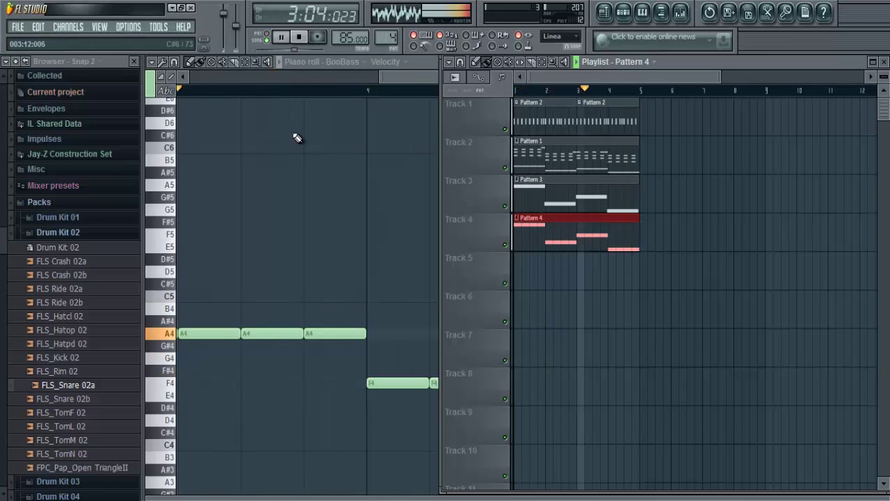
Delete all the pattern clips from the playlist and stop playback
{"action": "right_click", "coordinate": [526, 189]}
{"action": "right_click", "coordinate": [528, 229]}
{"action": "right_click", "coordinate": [549, 152]}
{"action": "right_click", "coordinate": [595, 117]}
{"action": "right_click", "coordinate": [546, 116]}
{"action": "left_click", "coordinate": [300, 38]}
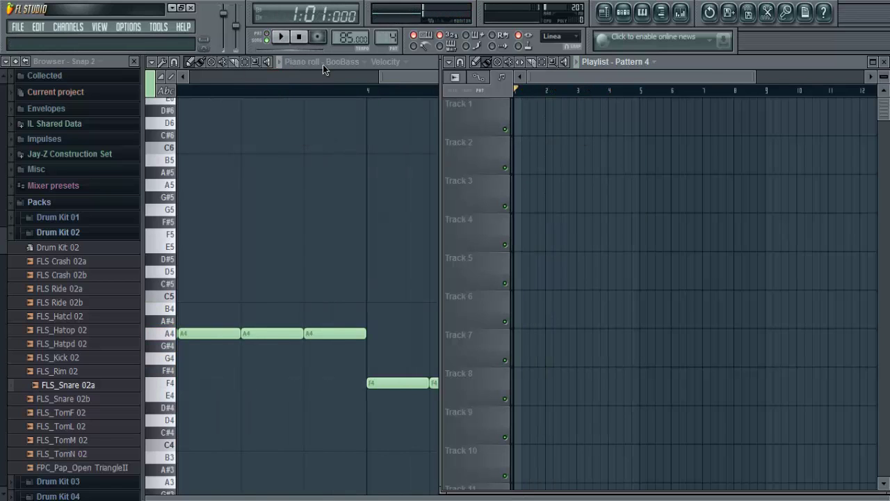
Close the BooBass piano roll and place Pattern 1 on playlist Track 1 at bars 1 and 5
{"action": "left_click", "coordinate": [323, 65]}
{"action": "left_click", "coordinate": [882, 62]}
{"action": "left_click_drag", "start_coordinate": [719, 66], "coordinate": [714, 70]}
{"action": "left_click", "coordinate": [531, 110]}
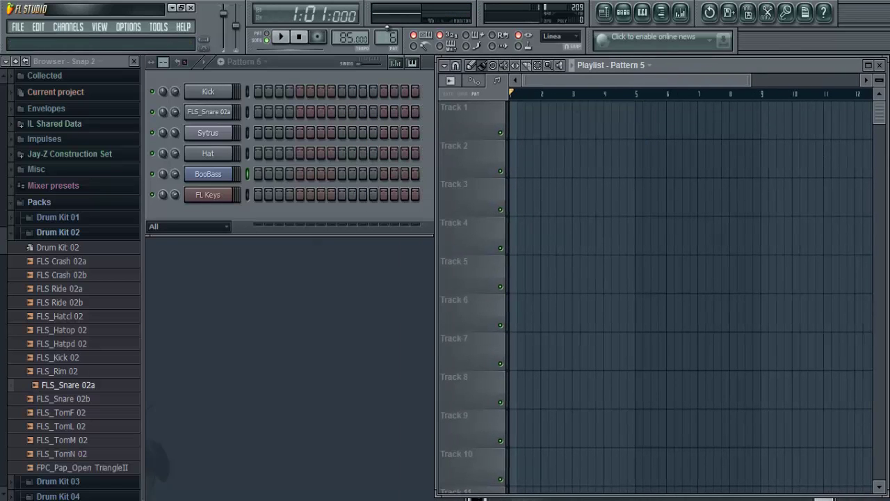
{"action": "left_click_drag", "start_coordinate": [393, 47], "coordinate": [393, 47]}
{"action": "left_click_drag", "start_coordinate": [541, 107], "coordinate": [526, 106]}
{"action": "key", "text": "space"}
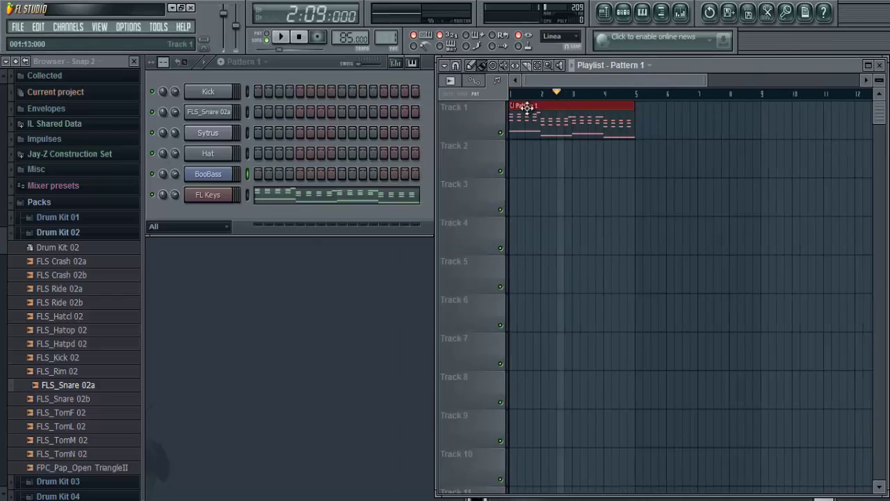
{"action": "left_click", "coordinate": [657, 106]}
Switch to Pattern 3 and place it on Track 2 at bar 5
{"action": "scroll", "coordinate": [389, 37], "scroll_direction": "up", "scroll_amount": 2}
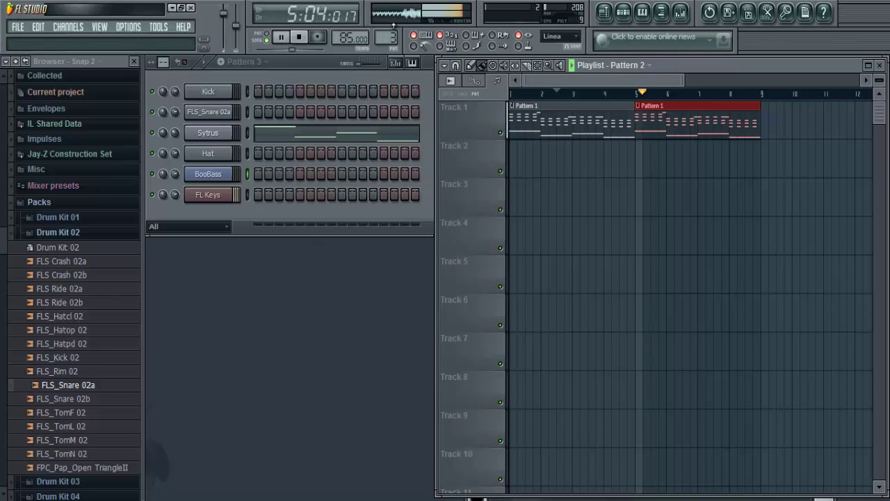
{"action": "left_click", "coordinate": [687, 152]}
{"action": "left_click_drag", "start_coordinate": [686, 152], "coordinate": [678, 153]}
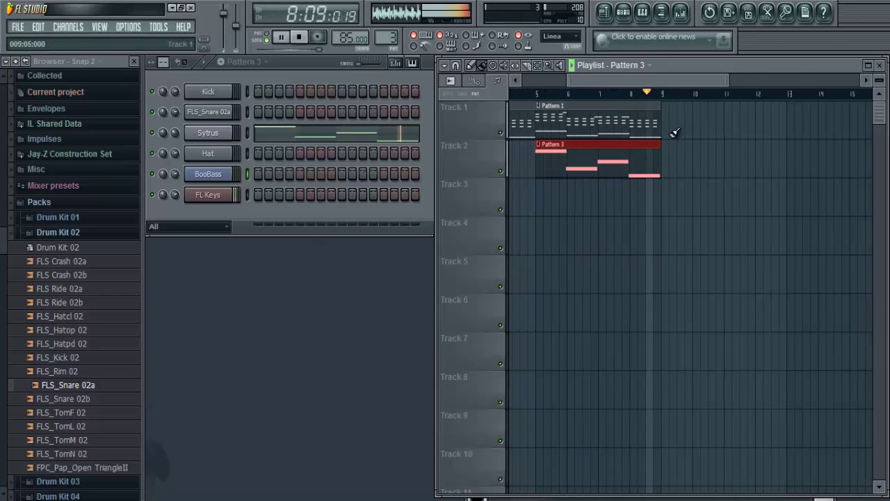
Stop playback and repeat Pattern 1 on Track 1 every four bars from bar 9 through bar 29
{"action": "key", "text": "space"}
{"action": "left_click_drag", "start_coordinate": [397, 38], "coordinate": [398, 43]}
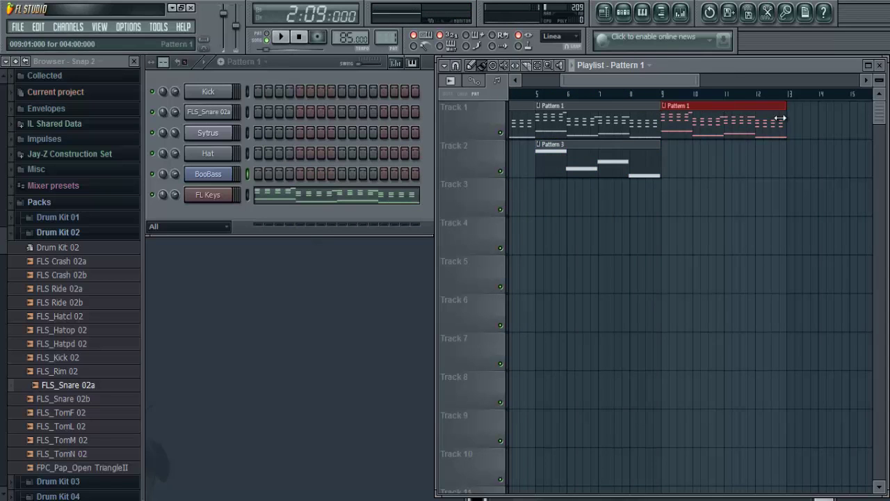
{"action": "left_click", "coordinate": [791, 119]}
{"action": "left_click_drag", "start_coordinate": [619, 82], "coordinate": [774, 82]}
{"action": "left_click", "coordinate": [632, 125]}
{"action": "left_click", "coordinate": [758, 124]}
{"action": "left_click", "coordinate": [638, 123]}
{"action": "left_click", "coordinate": [625, 120]}
Repeat Pattern 3 on Track 2 every four bars from bar 9 through bar 29
{"action": "key", "text": "space"}
{"action": "left_click_drag", "start_coordinate": [391, 37], "coordinate": [392, 24]}
{"action": "left_click", "coordinate": [767, 159]}
{"action": "left_click_drag", "start_coordinate": [583, 82], "coordinate": [700, 82]}
{"action": "left_click", "coordinate": [572, 158]}
{"action": "left_click", "coordinate": [696, 157]}
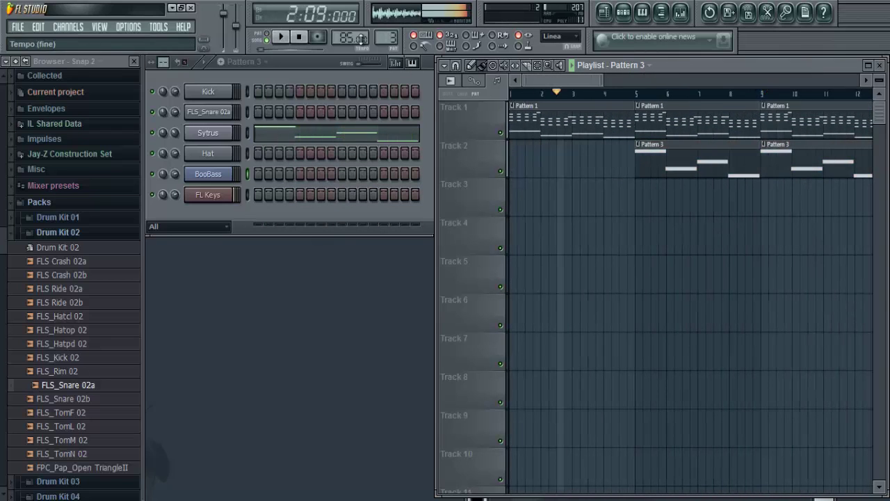
Place Pattern 4 on Track 3 every four bars from bar 9 through bar 29 during playback
{"action": "key", "text": "space"}
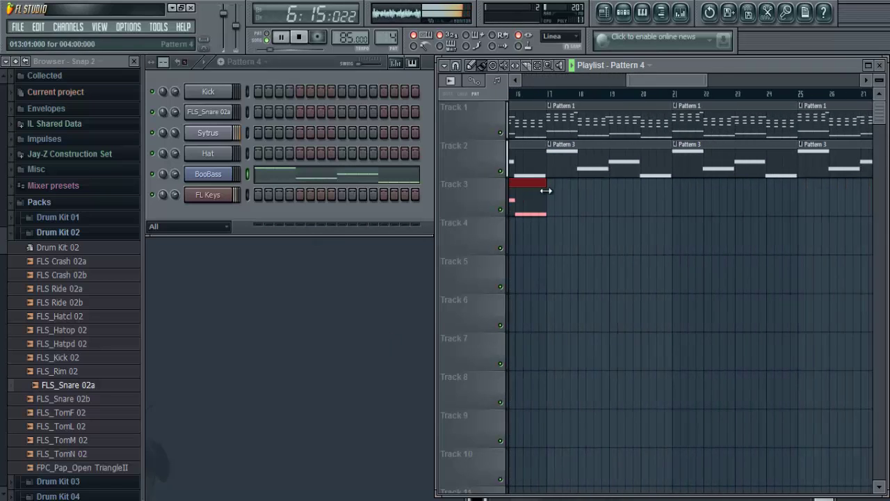
{"action": "left_click", "coordinate": [802, 197]}
{"action": "left_click_drag", "start_coordinate": [680, 81], "coordinate": [619, 87]}
Switch to Pattern 2 and place it on Track 4 every two bars from bar 13 through bar 19
{"action": "mouse_move", "coordinate": [386, 38]}
{"action": "left_mouse_down"}
{"action": "mouse_move", "coordinate": [386, 30]}
{"action": "mouse_move", "coordinate": [386, 46]}
{"action": "left_mouse_up"}
{"action": "left_click", "coordinate": [703, 230]}
{"action": "left_click", "coordinate": [765, 231]}
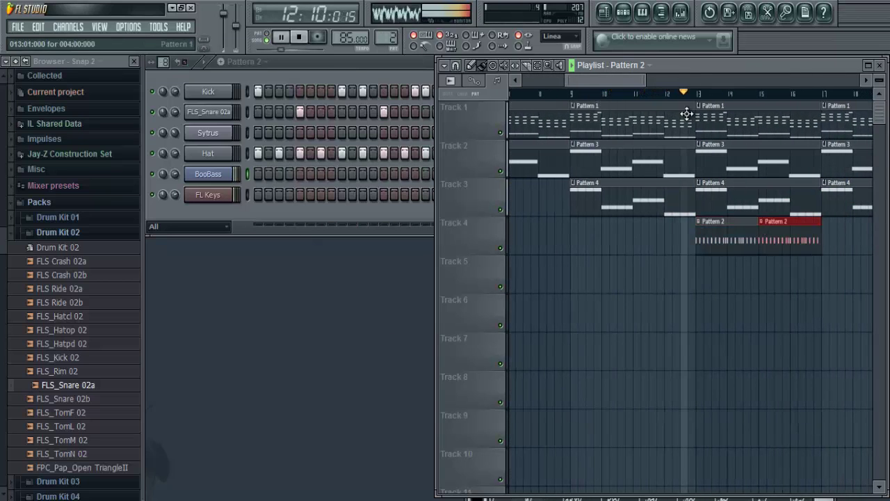
{"action": "left_click", "coordinate": [683, 233]}
{"action": "left_click_drag", "start_coordinate": [633, 80], "coordinate": [653, 82]}
{"action": "left_click", "coordinate": [749, 233]}
Lower the BooBass channel volume to 54% and continue Pattern 2 on Track 4 from bar 21 through bar 31
{"action": "left_click_drag", "start_coordinate": [176, 174], "coordinate": [175, 213]}
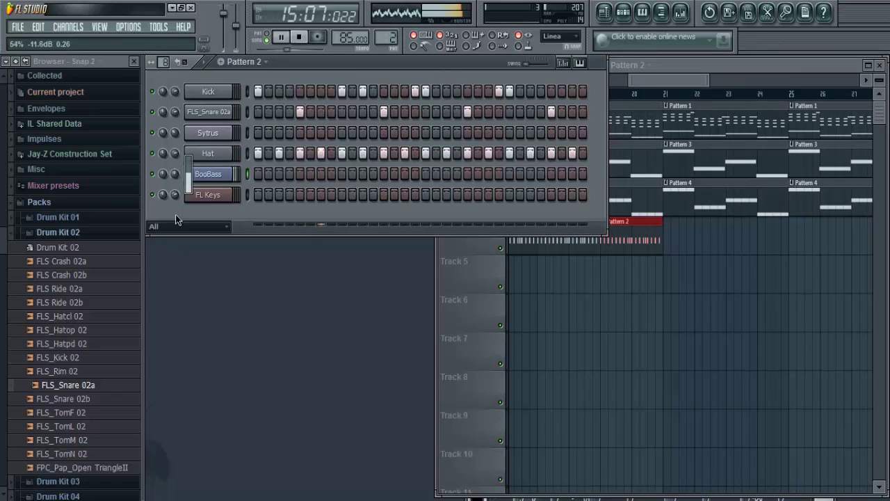
{"action": "left_click", "coordinate": [670, 240]}
{"action": "mouse_move", "coordinate": [736, 241]}
{"action": "left_mouse_down"}
{"action": "mouse_move", "coordinate": [660, 229]}
{"action": "mouse_move", "coordinate": [707, 237]}
{"action": "left_mouse_up"}
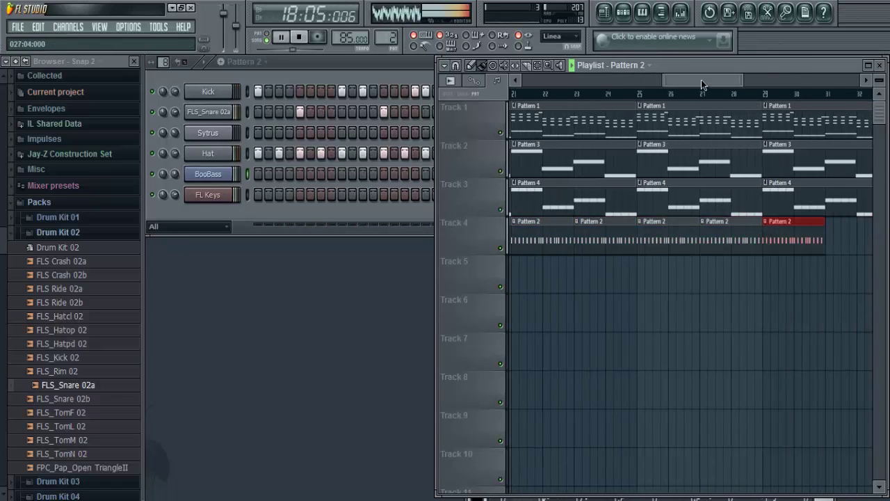
{"action": "left_click", "coordinate": [693, 231]}
Add Pattern 1 on Track 1 and Pattern 3 on Track 2 at bar 33
{"action": "scroll", "coordinate": [386, 38], "scroll_direction": "up", "scroll_amount": 1}
{"action": "scroll", "coordinate": [386, 38], "scroll_direction": "down", "scroll_amount": 2}
{"action": "left_click", "coordinate": [721, 123]}
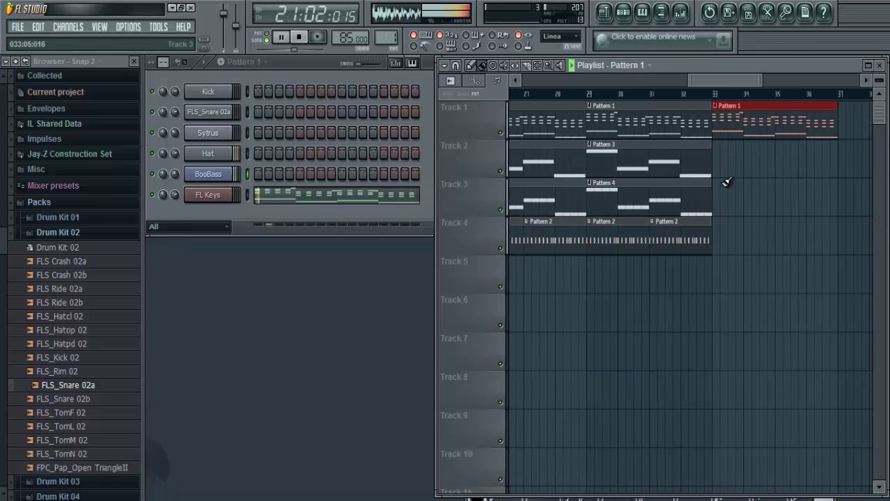
{"action": "scroll", "coordinate": [385, 39], "scroll_direction": "up", "scroll_amount": 2}
{"action": "left_click", "coordinate": [718, 159]}
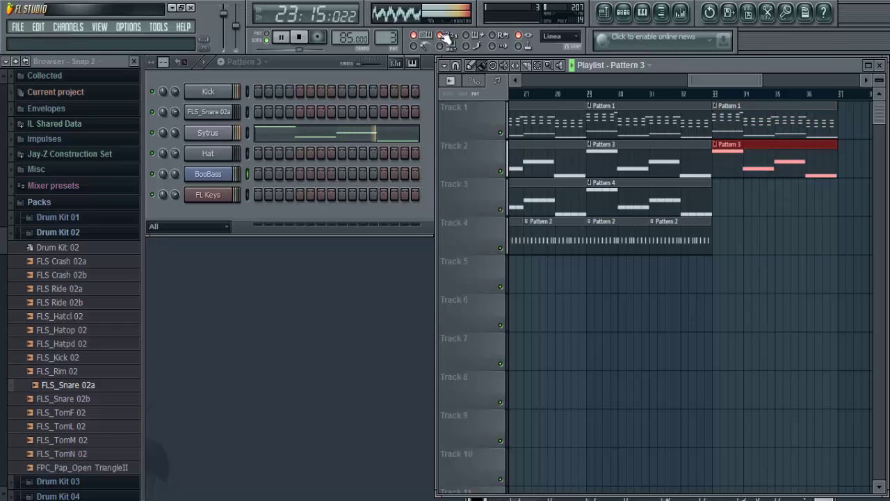
{"action": "scroll", "coordinate": [393, 41], "scroll_direction": "up", "scroll_amount": 1}
{"action": "left_click_drag", "start_coordinate": [699, 82], "coordinate": [658, 84]}
{"action": "right_click", "coordinate": [640, 202]}
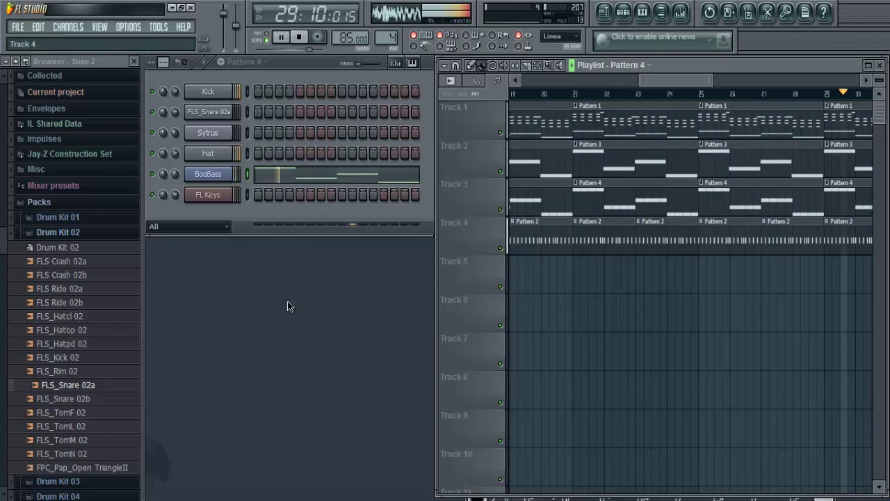
{"action": "key", "text": "super"}
{"action": "key", "text": "super"}
{"action": "left_click", "coordinate": [839, 500]}
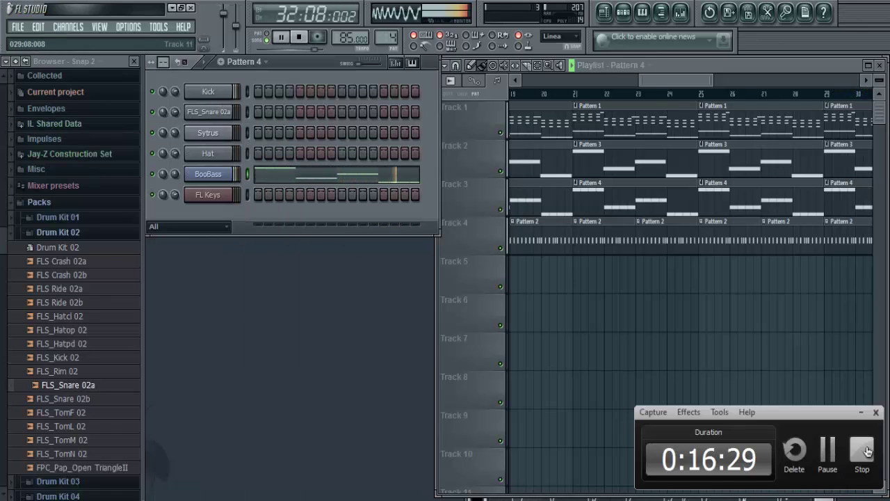